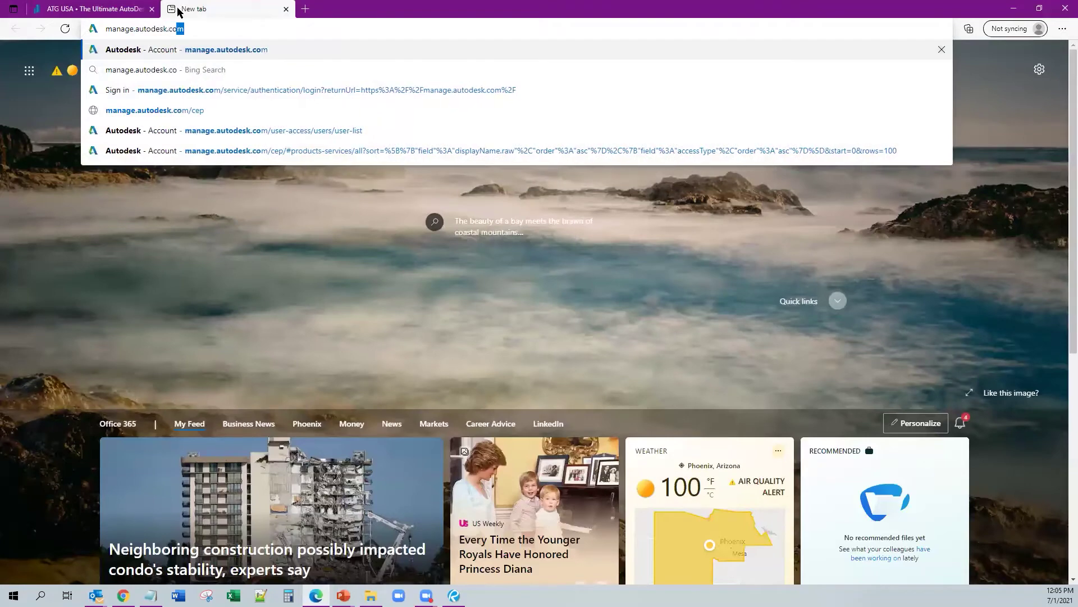
Step: Open manage.autodesk.com and sign out of the Autodesk account
{"action": "key", "text": "Return"}
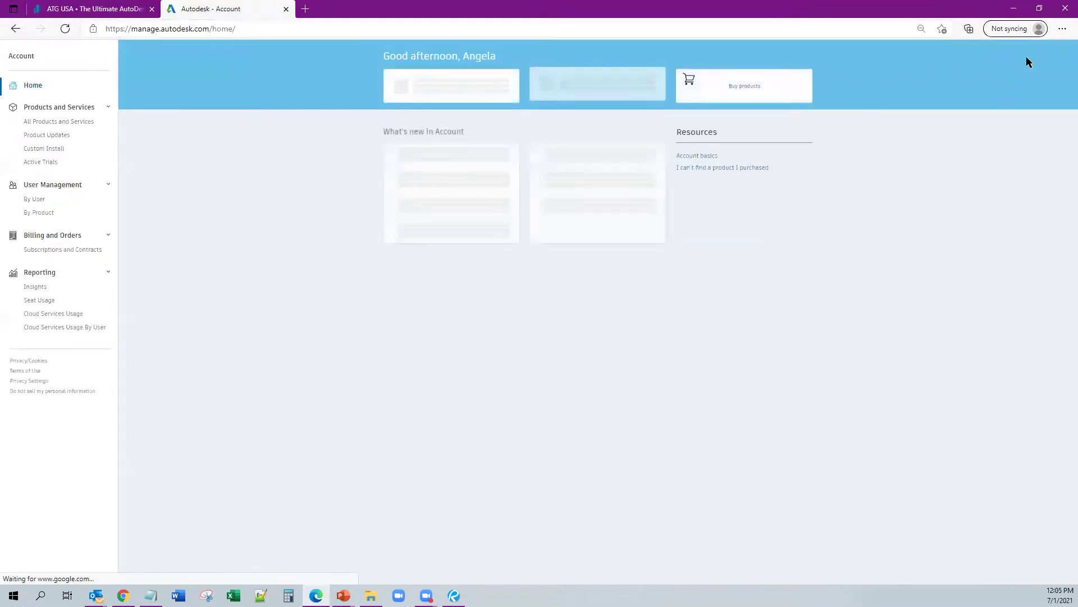
{"action": "left_click", "coordinate": [1062, 29]}
{"action": "left_click", "coordinate": [1062, 29]}
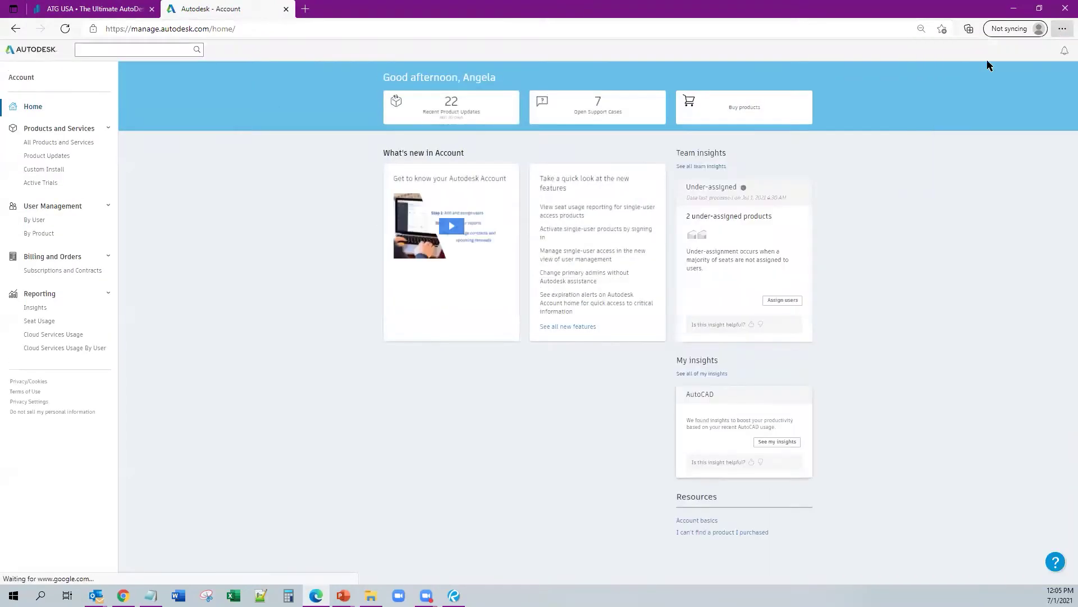
{"action": "left_click", "coordinate": [1063, 52]}
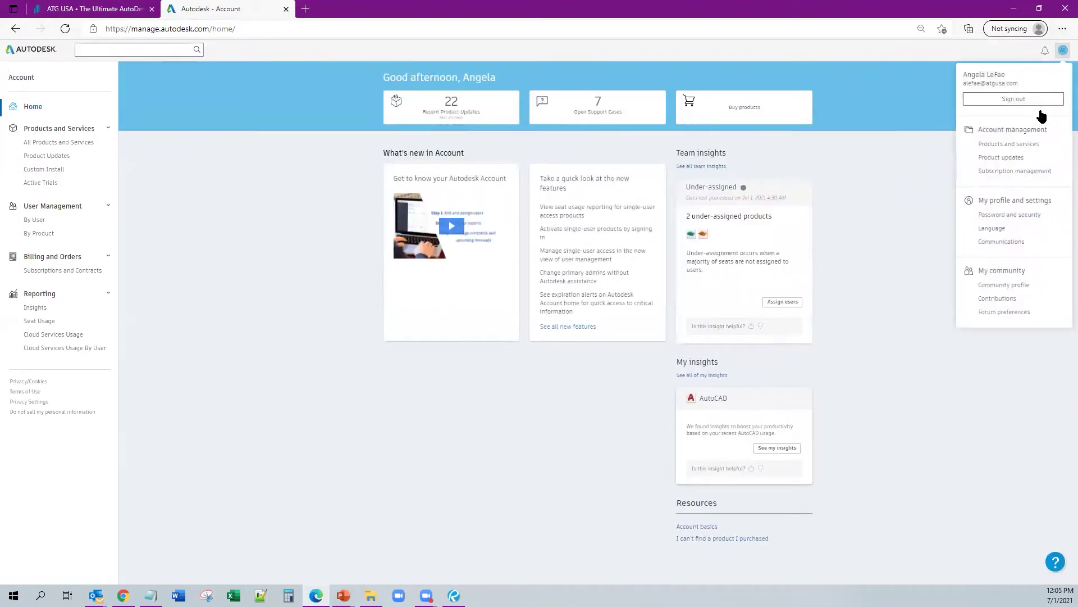
{"action": "left_click", "coordinate": [1027, 99]}
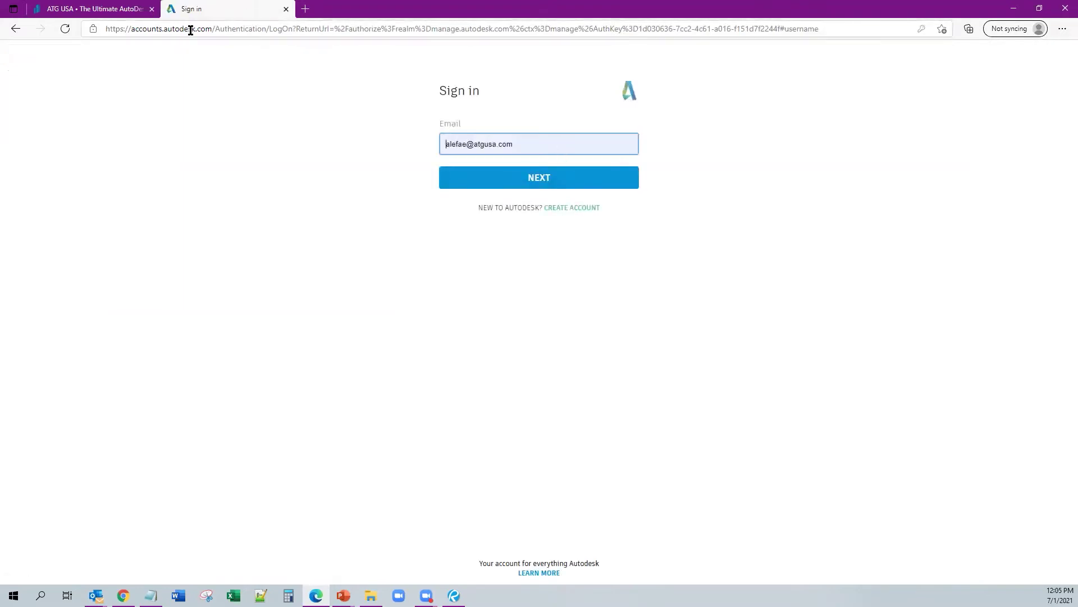
Step: Sign in to the Autodesk account again with the saved e-mail and account password
{"action": "left_click", "coordinate": [537, 176]}
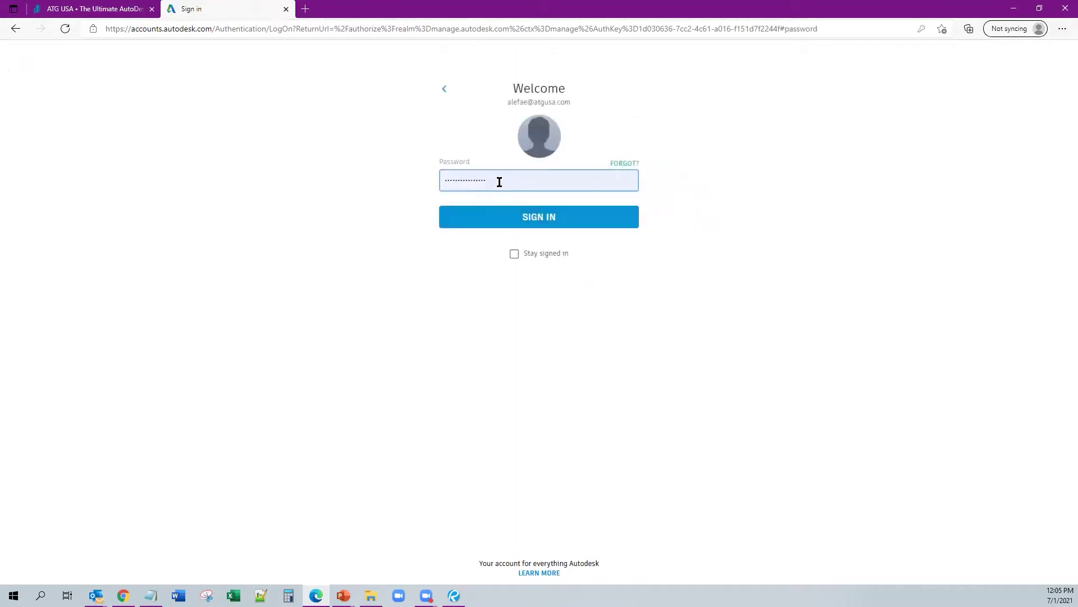
{"action": "left_click", "coordinate": [499, 181]}
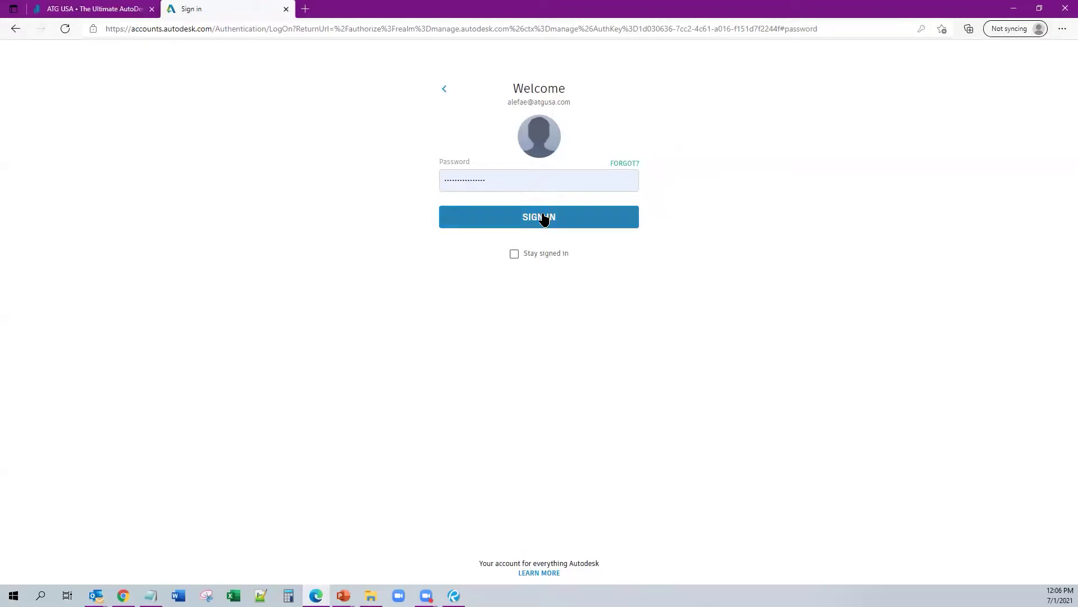
{"action": "double_click", "coordinate": [527, 181]}
{"action": "left_click", "coordinate": [747, 180]}
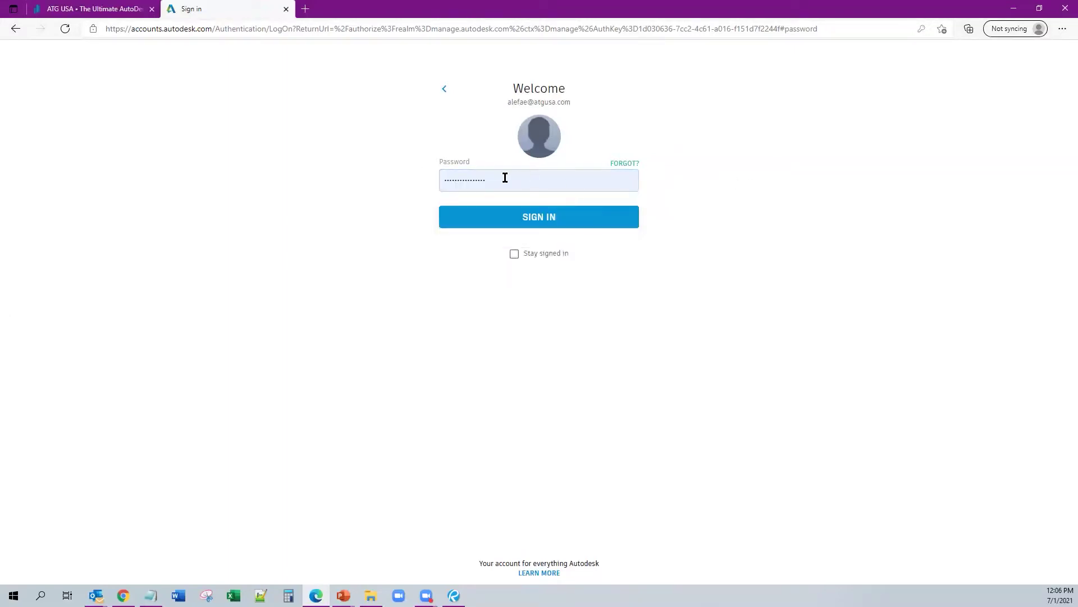
{"action": "left_click", "coordinate": [561, 218]}
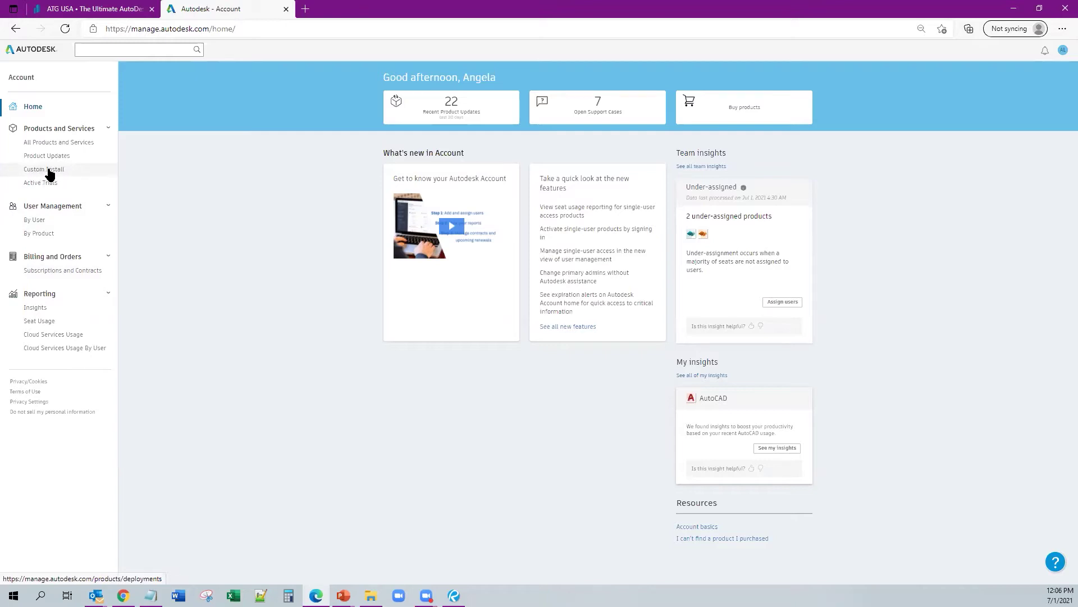
Step: Look through the available AutoCAD download versions in All Products and Services, then close the download window
{"action": "left_click", "coordinate": [73, 143]}
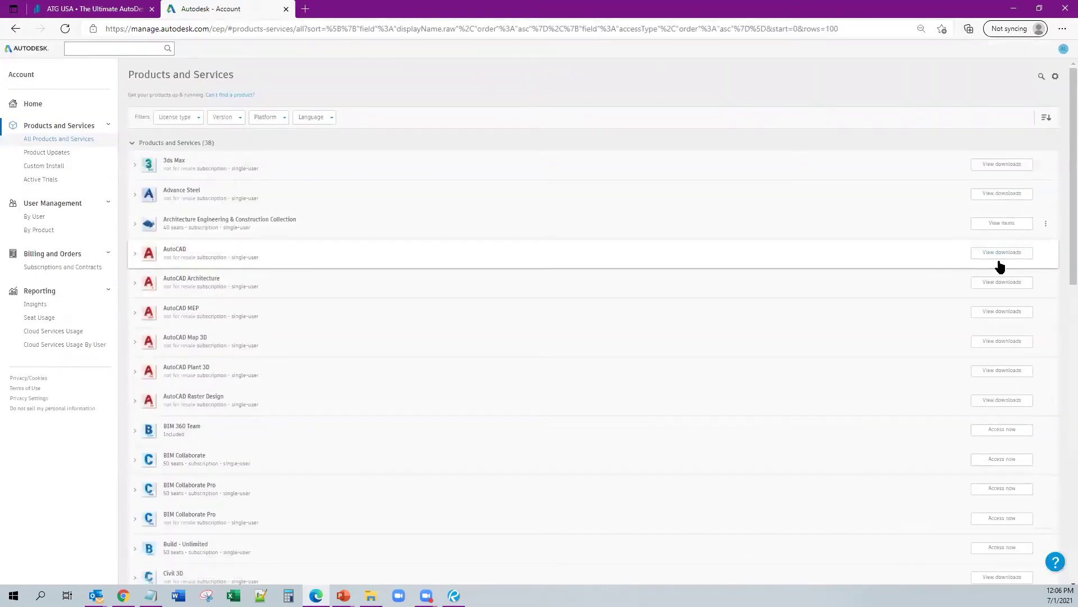
{"action": "left_click", "coordinate": [1008, 256]}
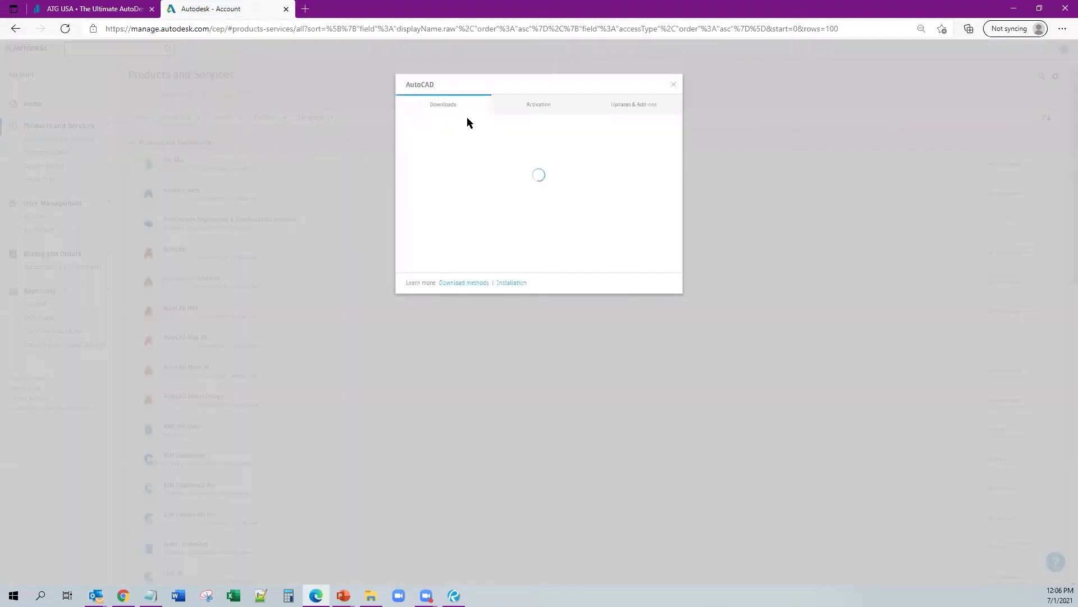
{"action": "left_click", "coordinate": [433, 156]}
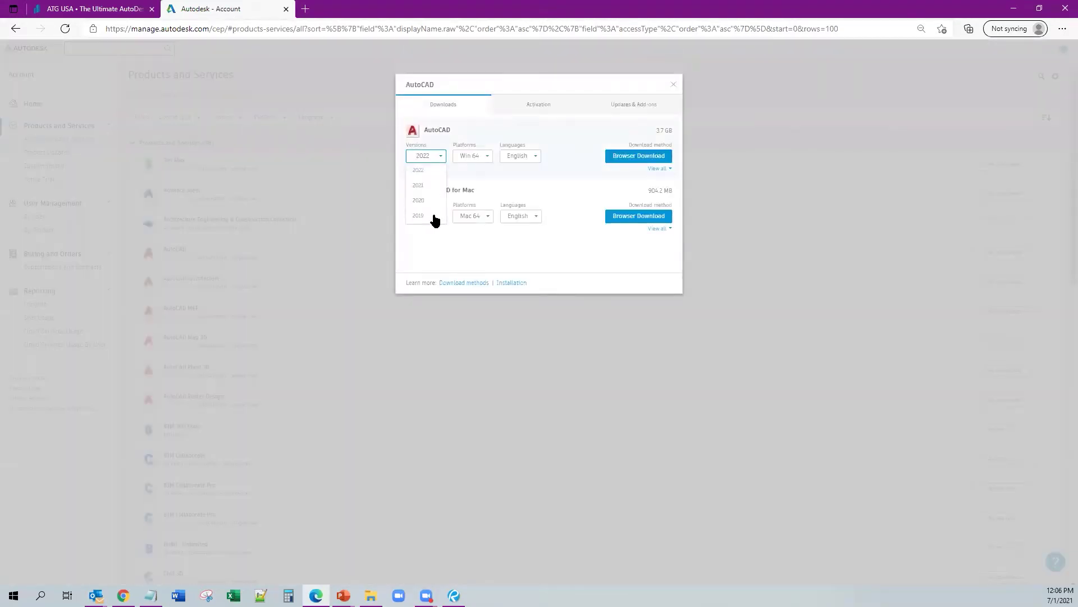
{"action": "left_click", "coordinate": [429, 240]}
{"action": "left_click", "coordinate": [422, 158]}
{"action": "left_click", "coordinate": [435, 155]}
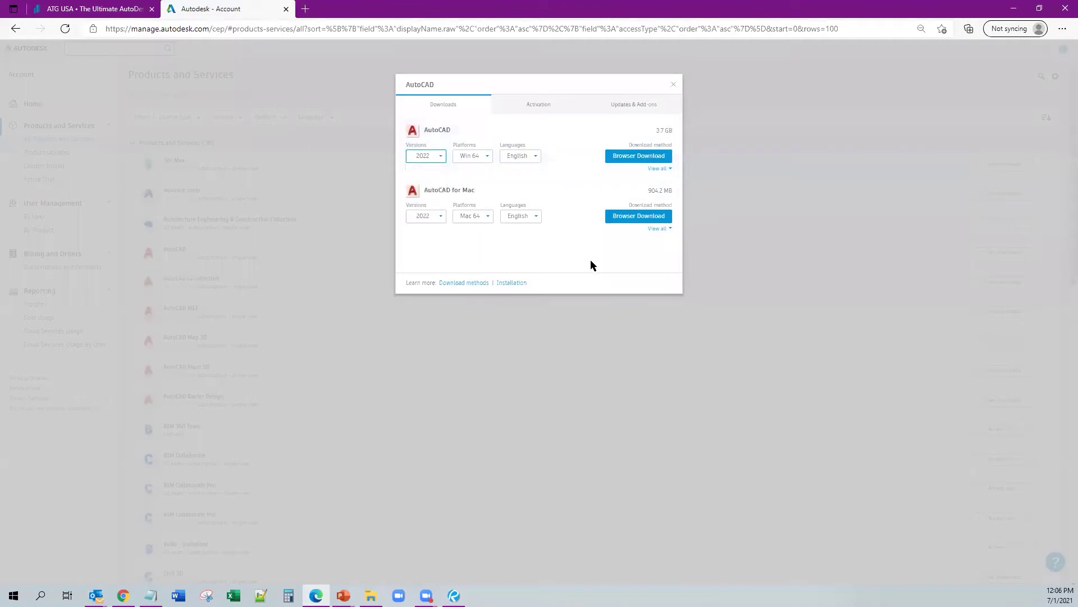
{"action": "left_click", "coordinate": [674, 86]}
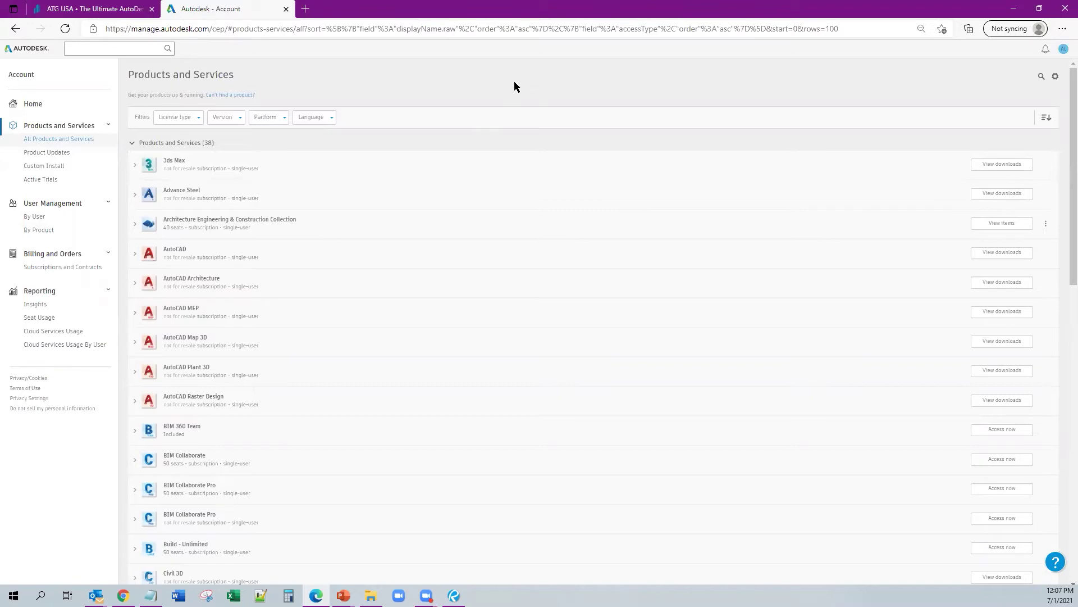
{"action": "left_click", "coordinate": [1063, 48]}
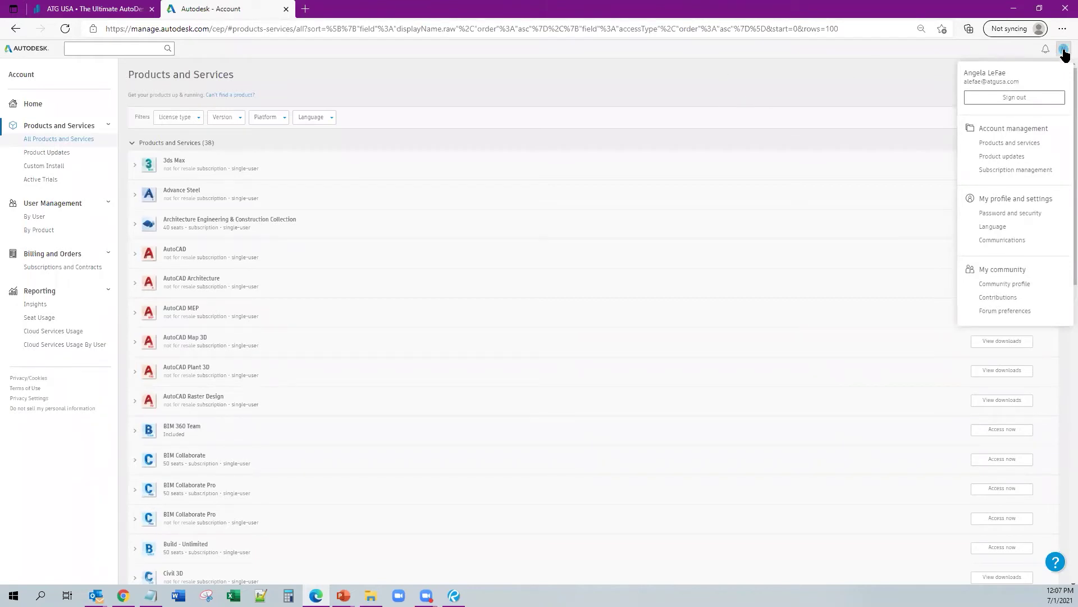
{"action": "left_click", "coordinate": [661, 84]}
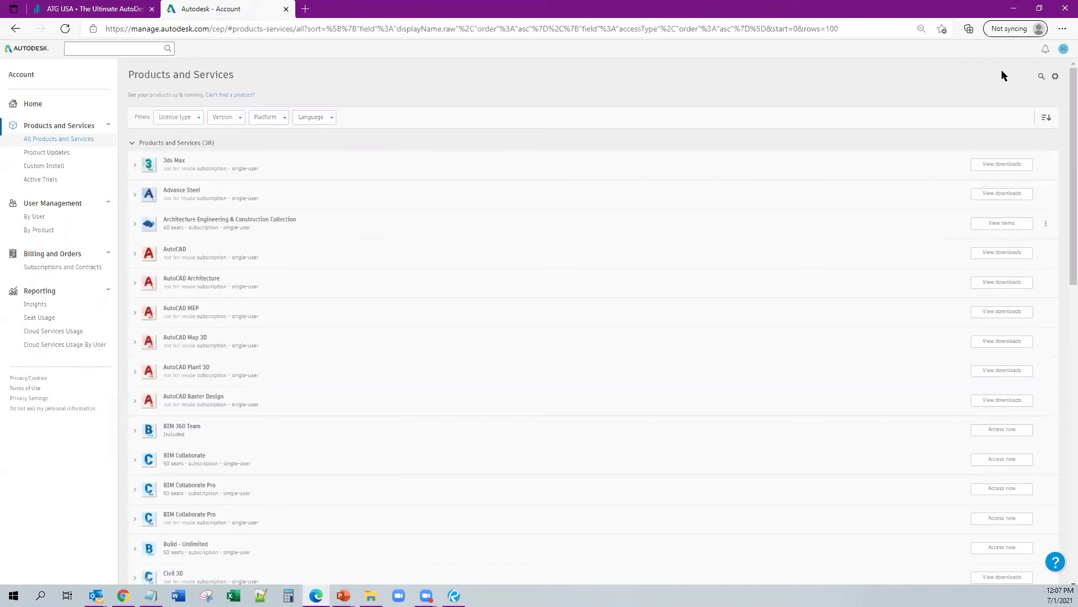
{"action": "left_click", "coordinate": [1062, 29]}
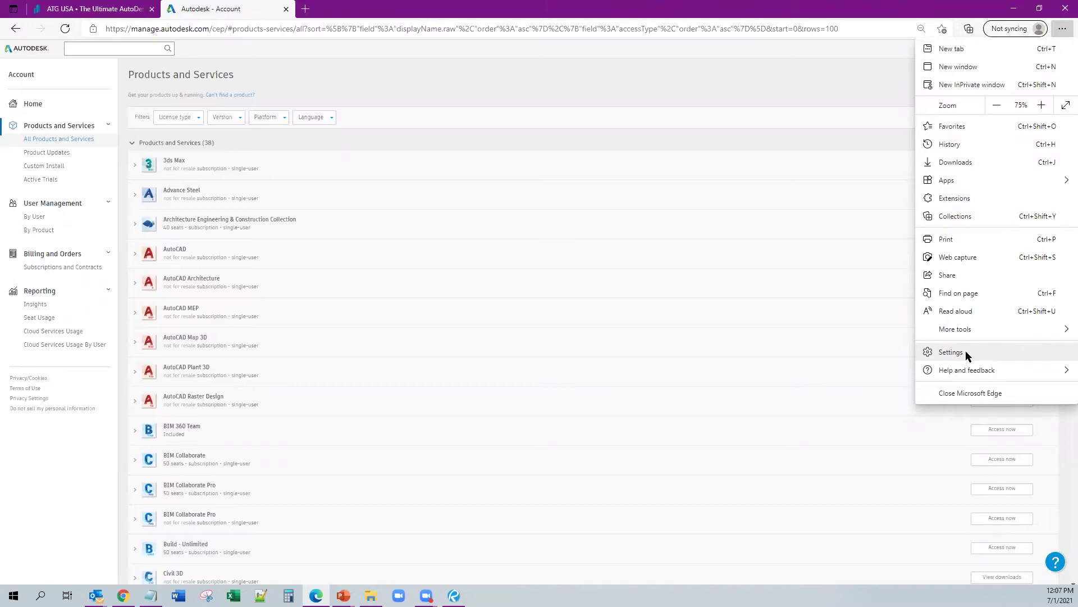
{"action": "left_click", "coordinate": [221, 8]}
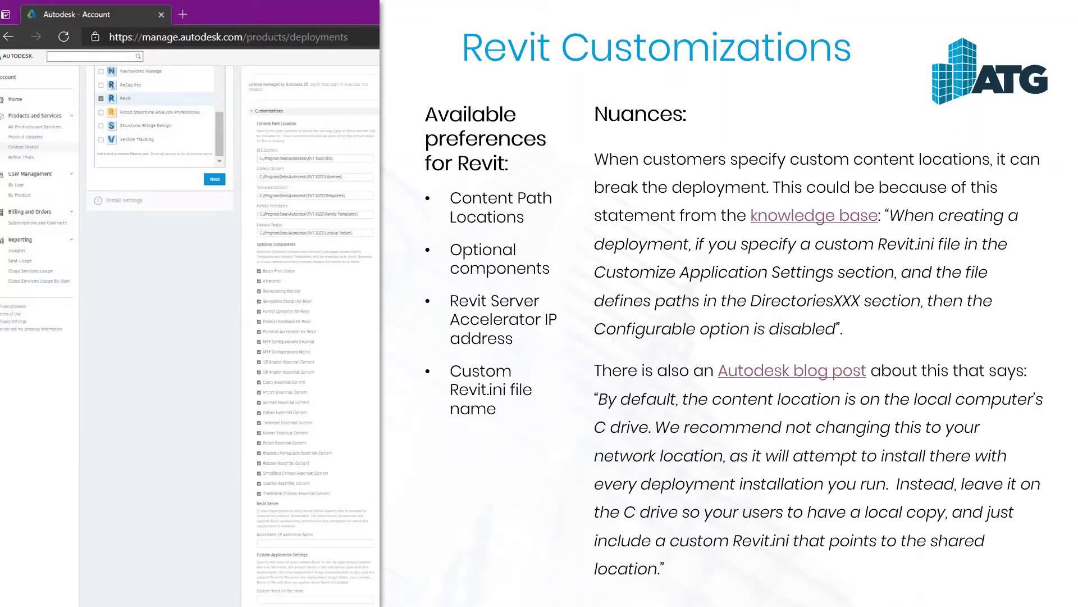
{"action": "left_click", "coordinate": [417, 196]}
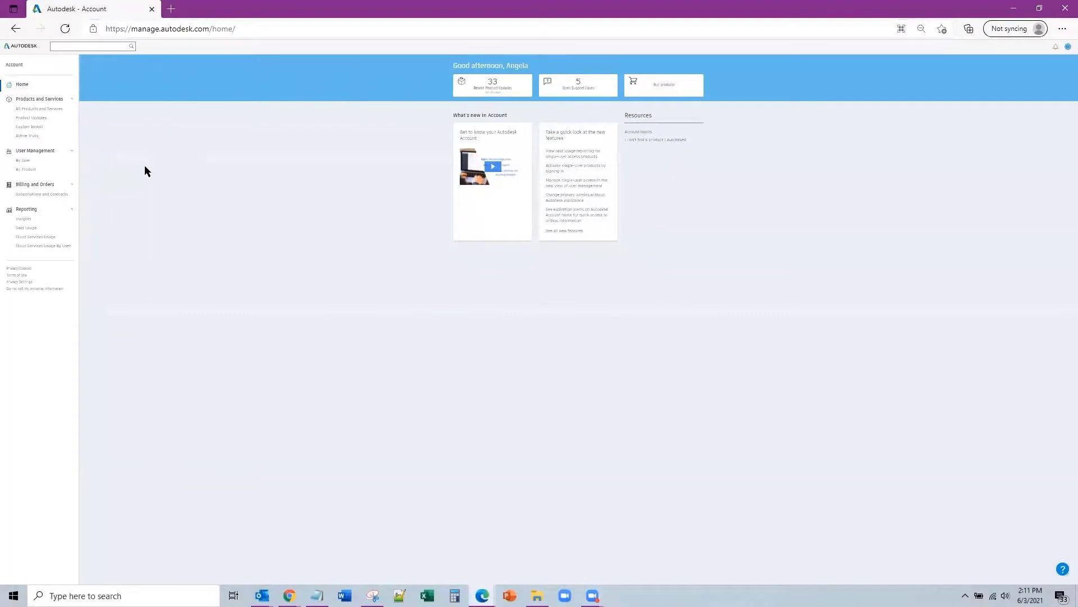
Step: Start a custom install with the Autodesk ID license type and add AutoCAD from the product list
{"action": "left_click", "coordinate": [32, 130]}
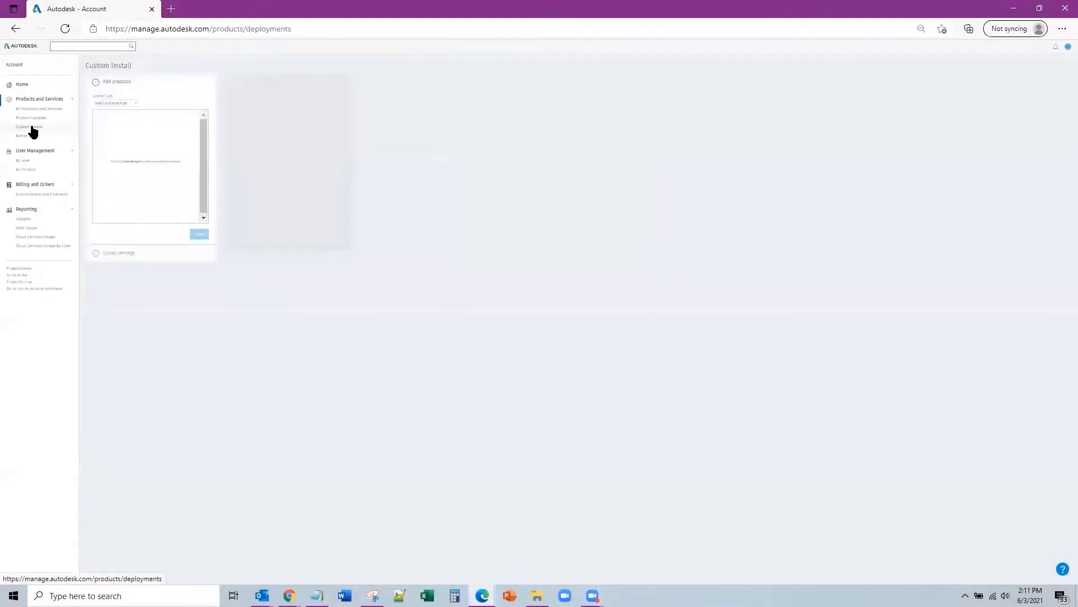
{"action": "left_click", "coordinate": [132, 107]}
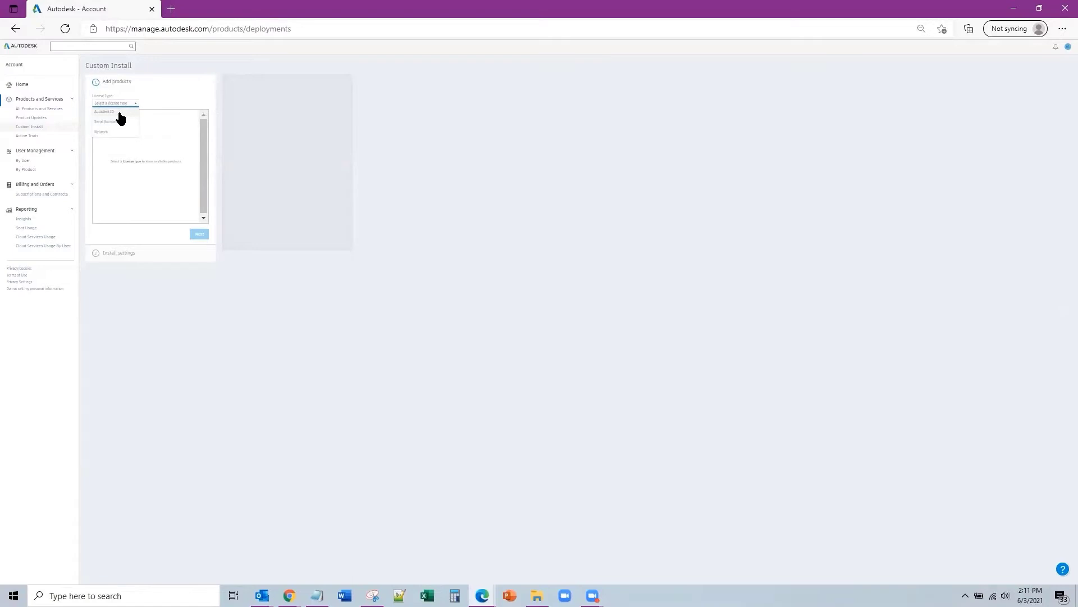
{"action": "left_click", "coordinate": [120, 113]}
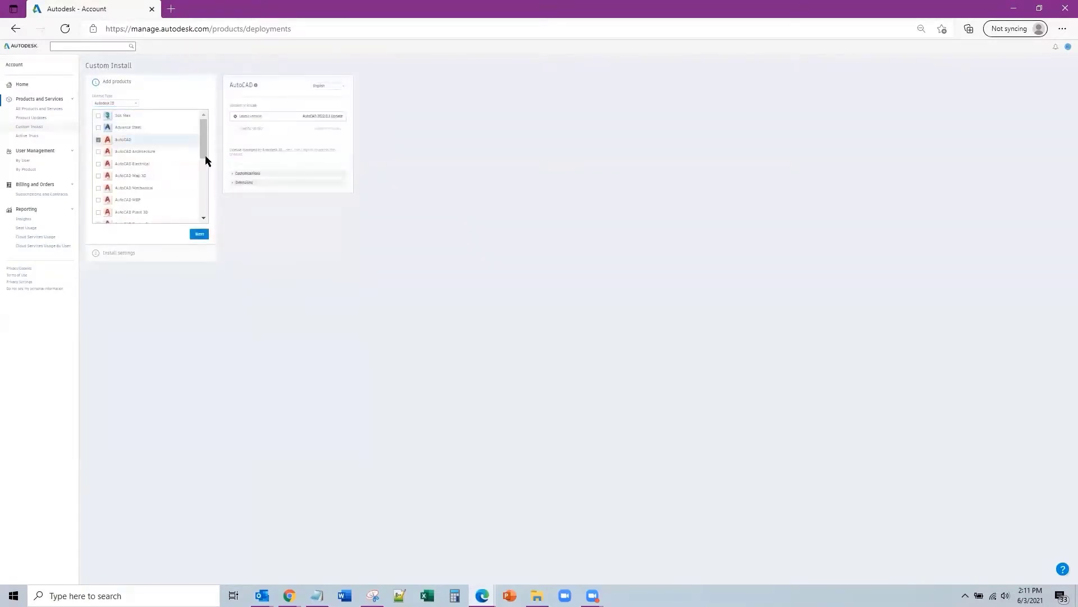
{"action": "scroll", "coordinate": [203, 157], "scroll_direction": "down", "scroll_amount": 3}
{"action": "scroll", "coordinate": [187, 158], "scroll_direction": "up", "scroll_amount": 3}
Step: Examine AutoCAD's customization options, including support content, security level, trusted locations and custom profile, as well as its extensions
{"action": "left_click", "coordinate": [241, 174]}
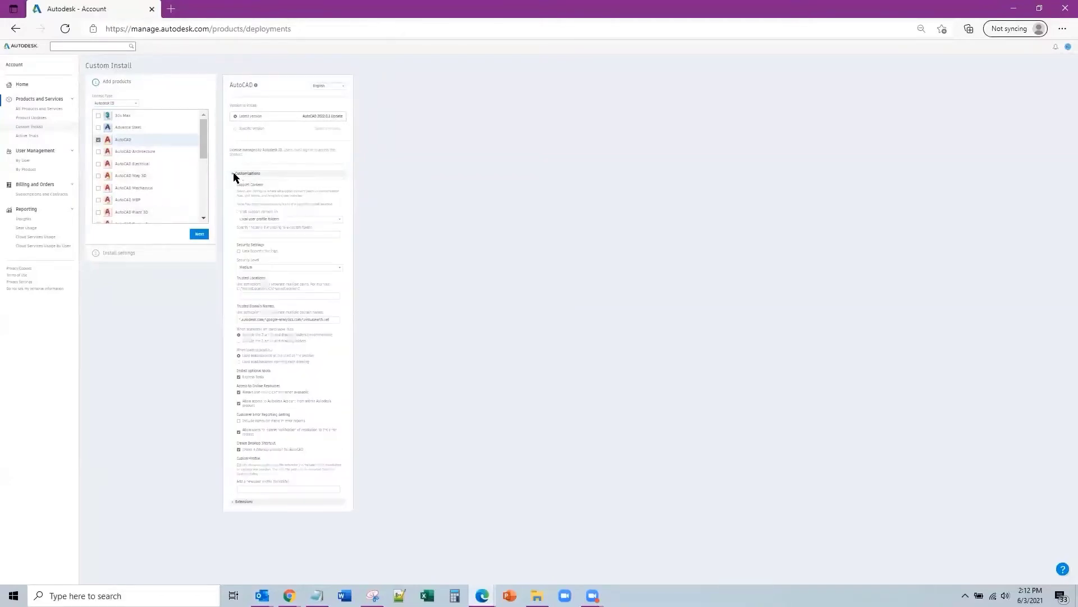
{"action": "left_click", "coordinate": [295, 221]}
{"action": "left_click", "coordinate": [293, 227]}
{"action": "left_click", "coordinate": [301, 219]}
{"action": "left_click", "coordinate": [251, 234]}
{"action": "left_click", "coordinate": [252, 223]}
{"action": "left_click", "coordinate": [256, 227]}
{"action": "left_click", "coordinate": [275, 268]}
{"action": "left_click", "coordinate": [277, 270]}
{"action": "left_click", "coordinate": [279, 297]}
{"action": "left_click", "coordinate": [252, 489]}
{"action": "left_click", "coordinate": [238, 502]}
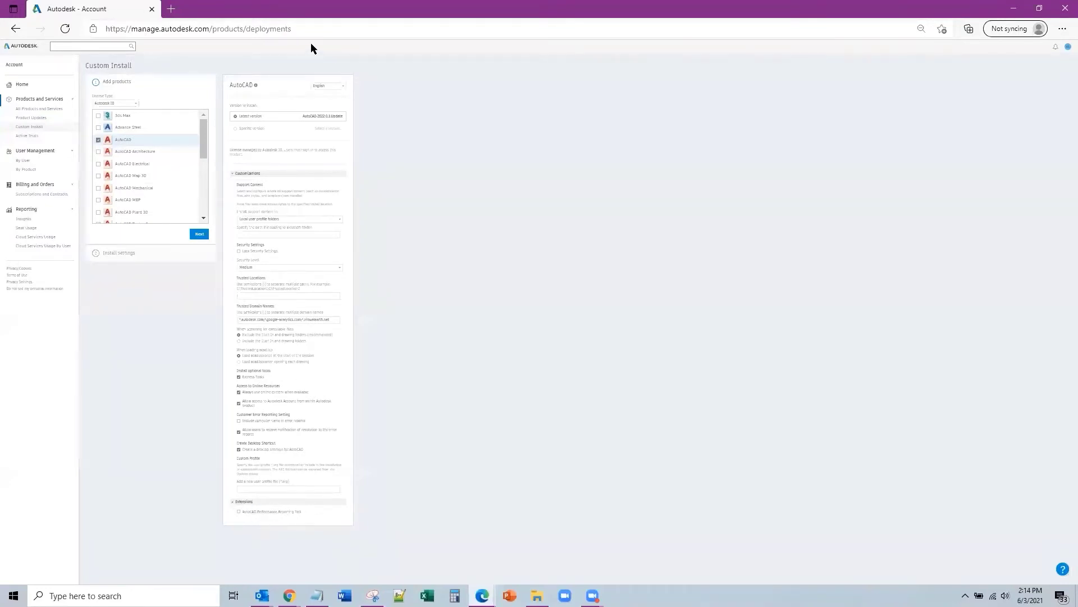
{"action": "left_click", "coordinate": [243, 175]}
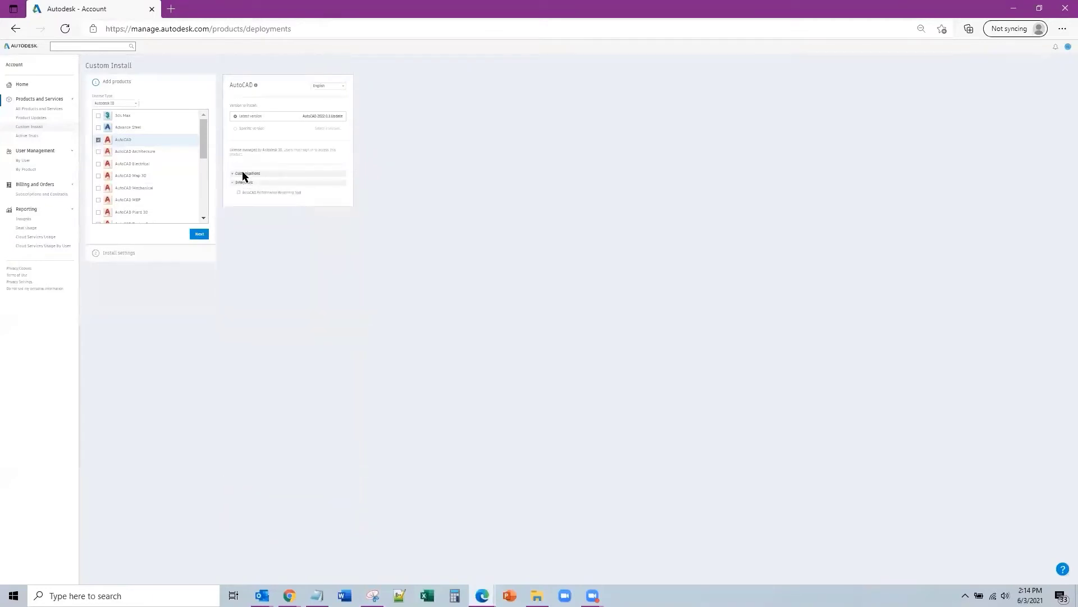
{"action": "left_click", "coordinate": [242, 183]}
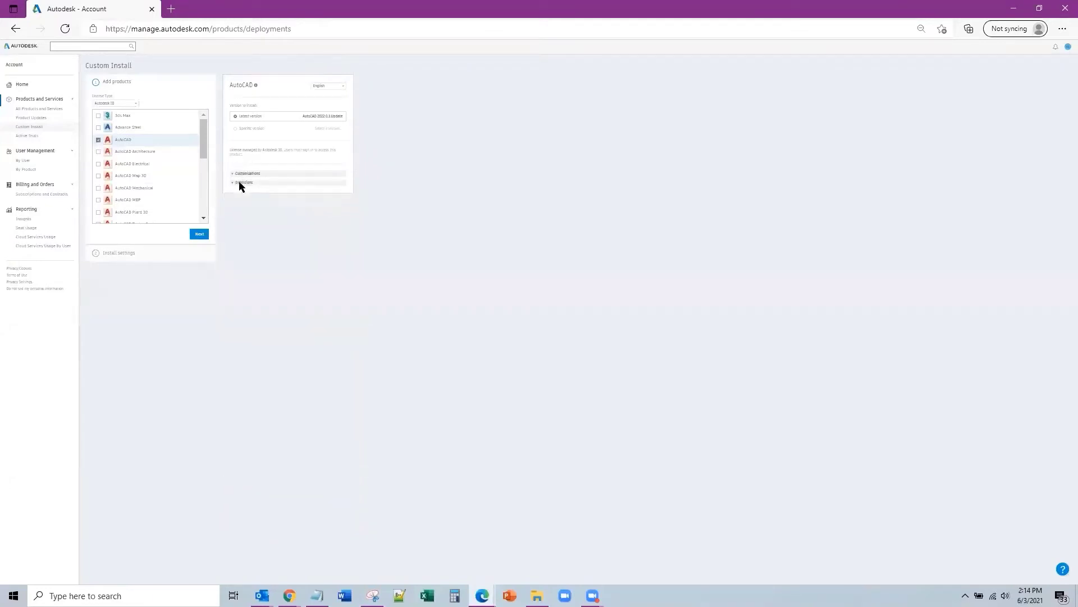
Step: Continue to the install settings, name the package "AutoCAD 22 Deployment" and describe it as "Multi computer installer for AutoCAD 2022"
{"action": "left_click", "coordinate": [200, 235]}
{"action": "left_click", "coordinate": [153, 118]}
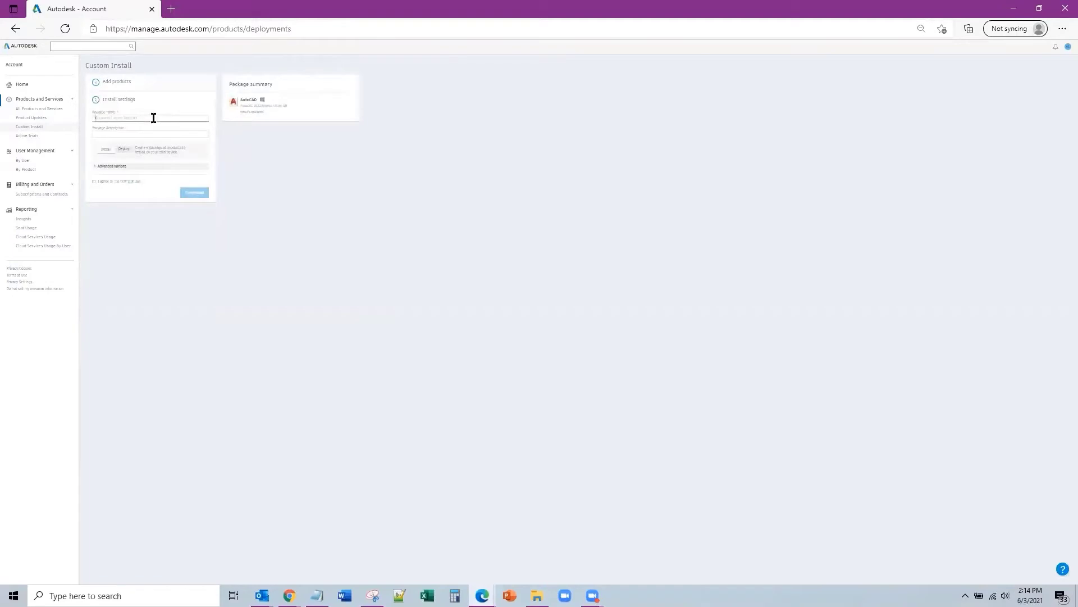
{"action": "type", "text": "Ac"}
{"action": "type", "text": "e"}
{"action": "type", "text": "uto"}
{"action": "left_click", "coordinate": [139, 133]}
{"action": "type", "text": "Thi"}
{"action": "type", "text": " computer install "}
{"action": "type", "text": "s"}
{"action": "type", "text": "r for AutoCAD 202"}
{"action": "type", "text": "2"}
Step: Make the package a Deploy type and set its deployment image path to D:\Autodesk, copied from File Explorer
{"action": "left_click", "coordinate": [102, 152]}
{"action": "left_click", "coordinate": [124, 151]}
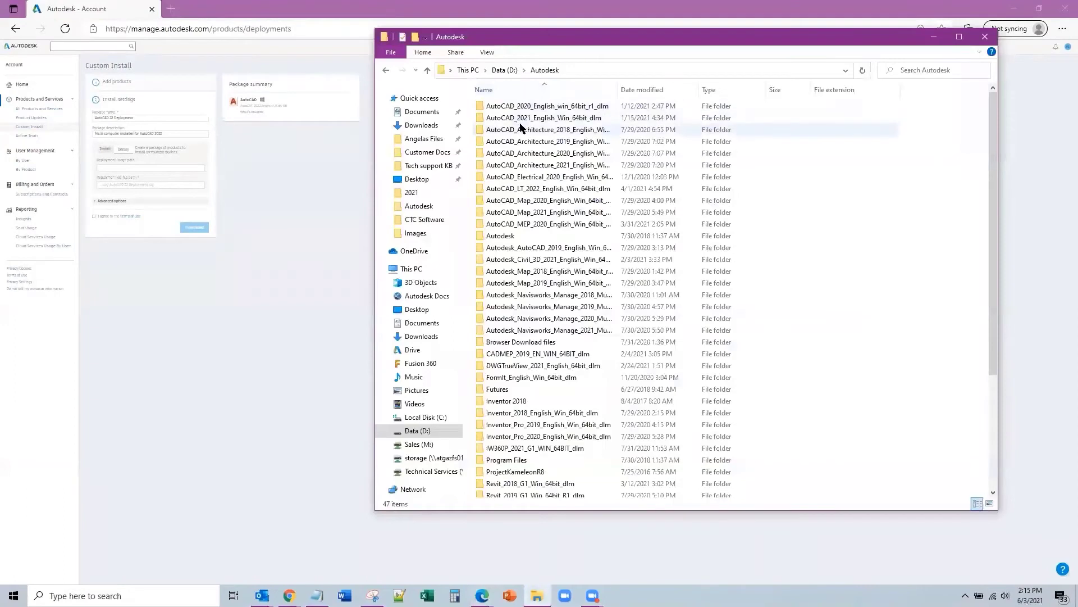
{"action": "left_click", "coordinate": [603, 70]}
{"action": "key", "text": "ctrl+c"}
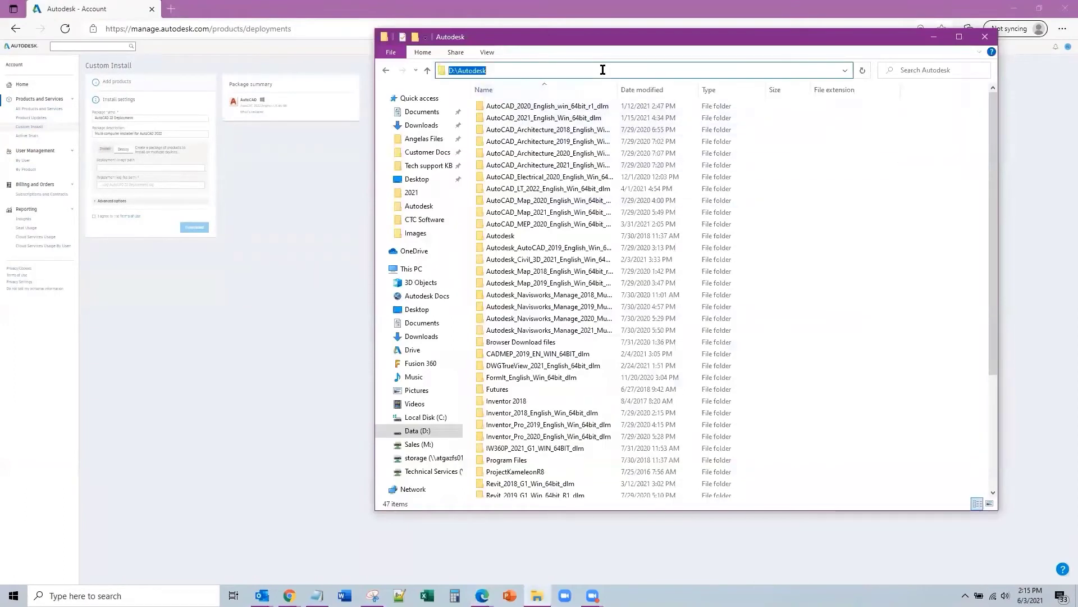
{"action": "left_click", "coordinate": [152, 169]}
{"action": "key", "text": "ctrl+v"}
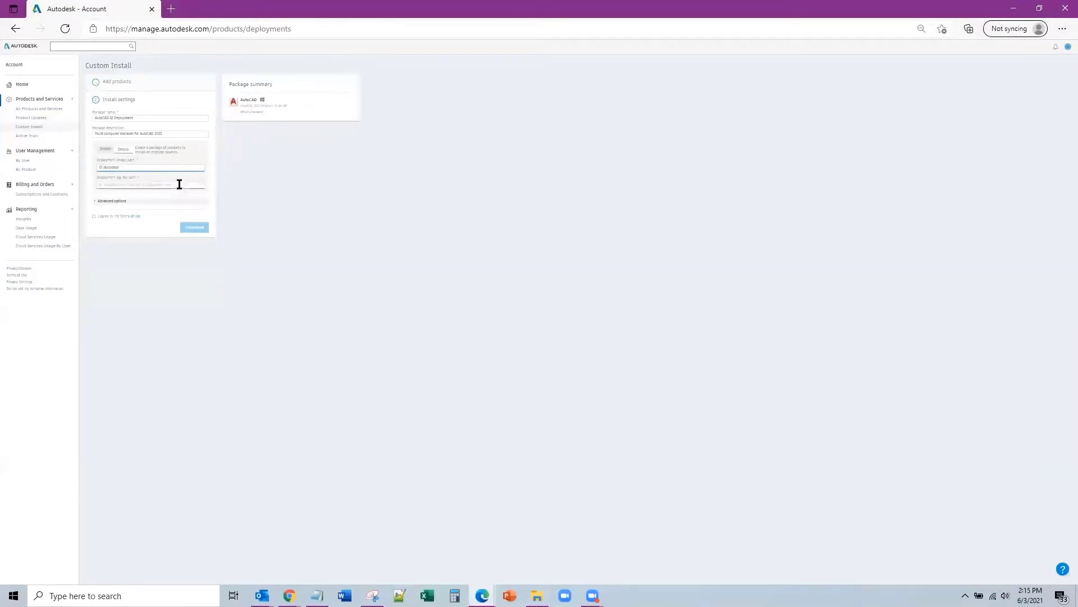
Step: Set the installation path in the advanced options to D:\Program Files\Autodesk, copied from File Explorer
{"action": "left_click", "coordinate": [116, 201]}
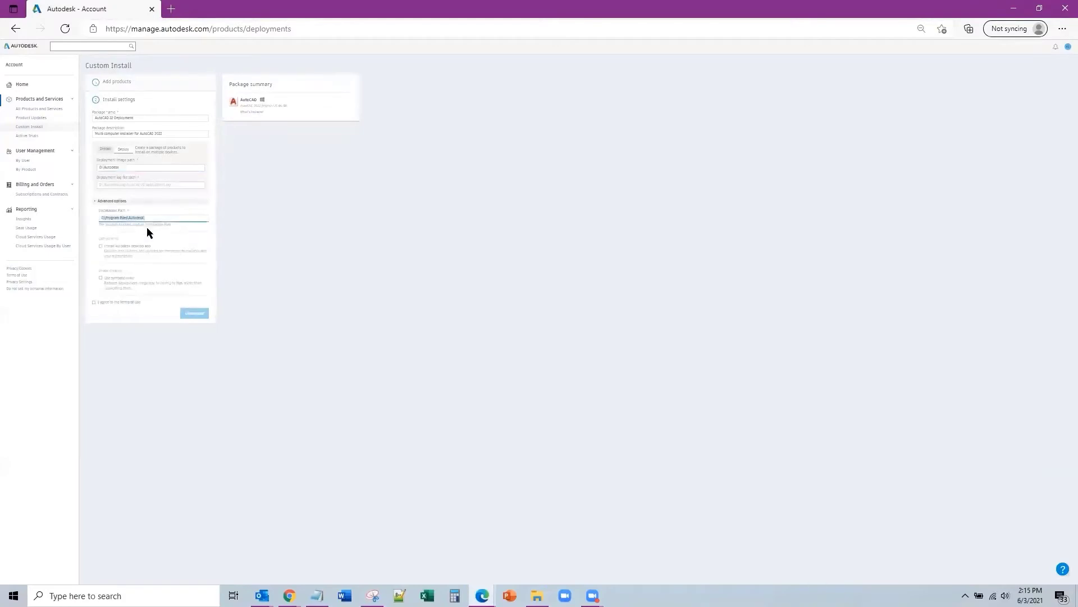
{"action": "triple_click", "coordinate": [161, 217]}
{"action": "left_click", "coordinate": [537, 596]}
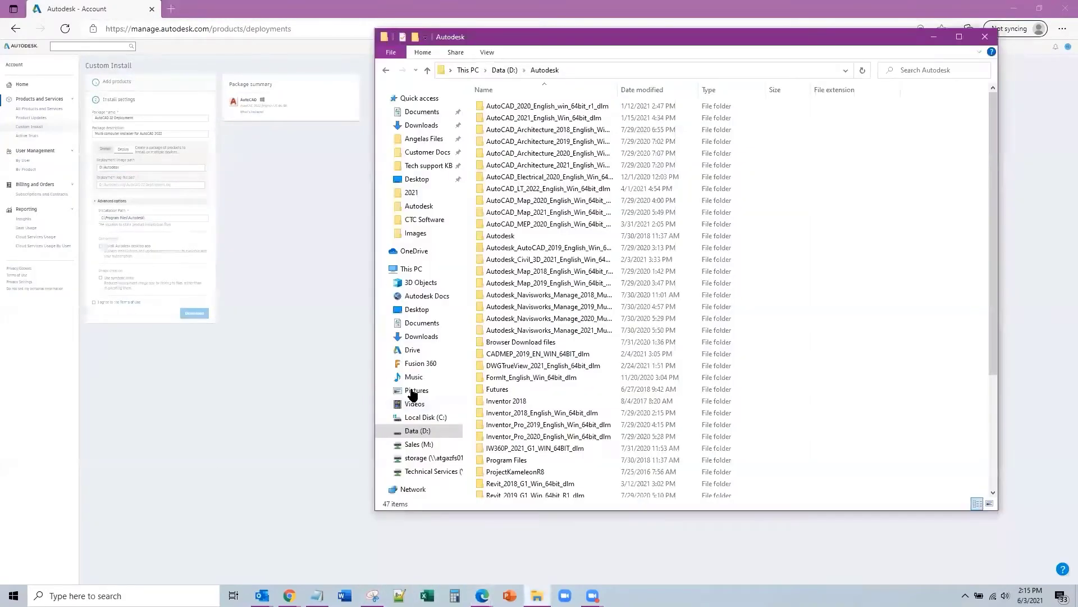
{"action": "left_click", "coordinate": [419, 432]}
{"action": "left_click", "coordinate": [518, 165]}
{"action": "double_click", "coordinate": [518, 166]}
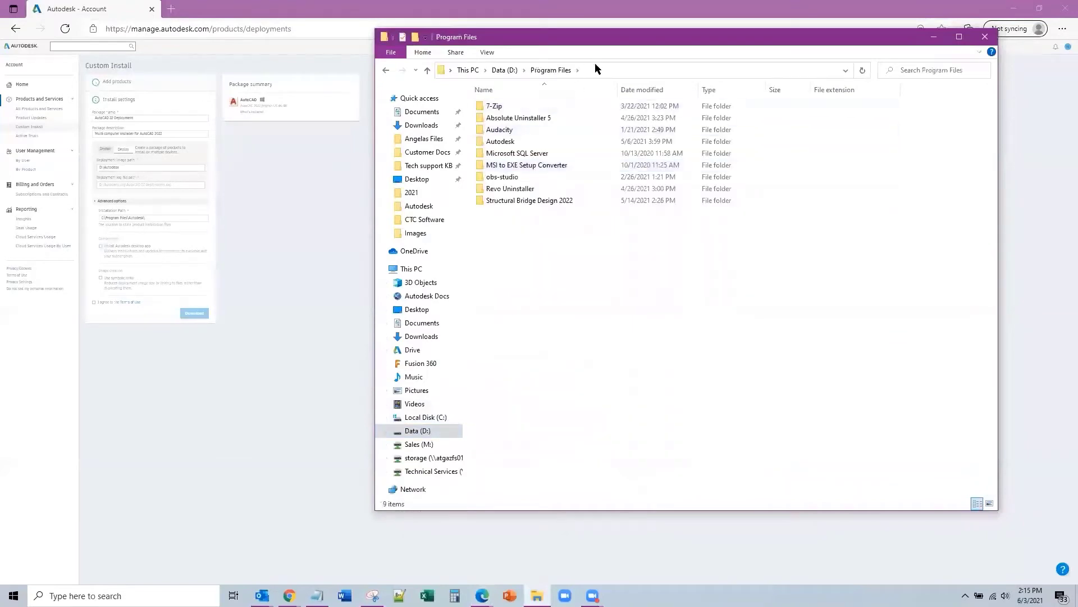
{"action": "double_click", "coordinate": [502, 142]}
{"action": "left_click", "coordinate": [626, 72]}
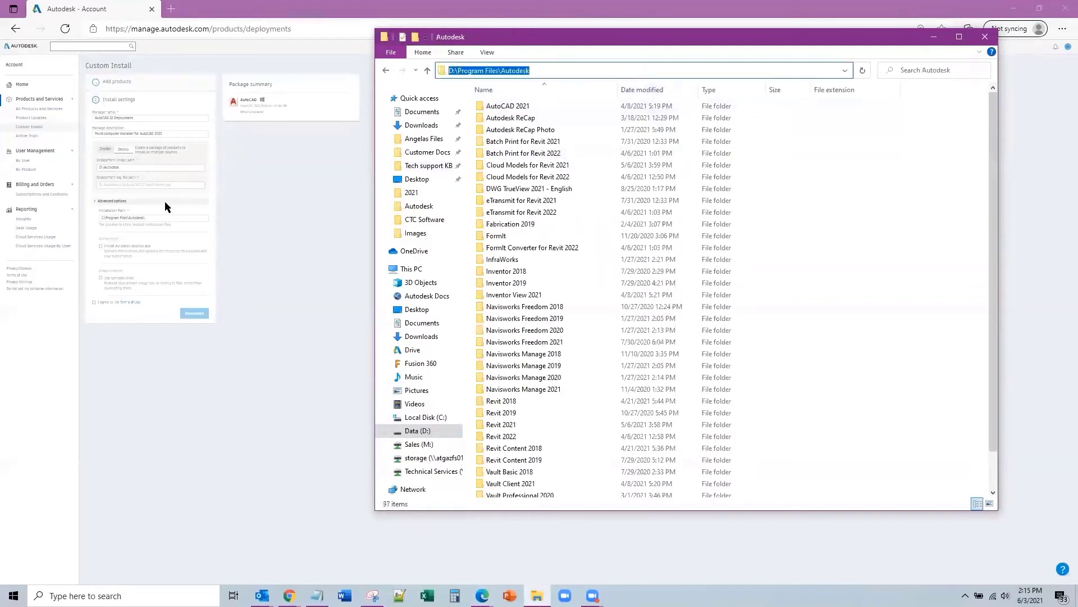
{"action": "left_click", "coordinate": [154, 217]}
{"action": "left_click_drag", "start_coordinate": [163, 216], "coordinate": [60, 221]}
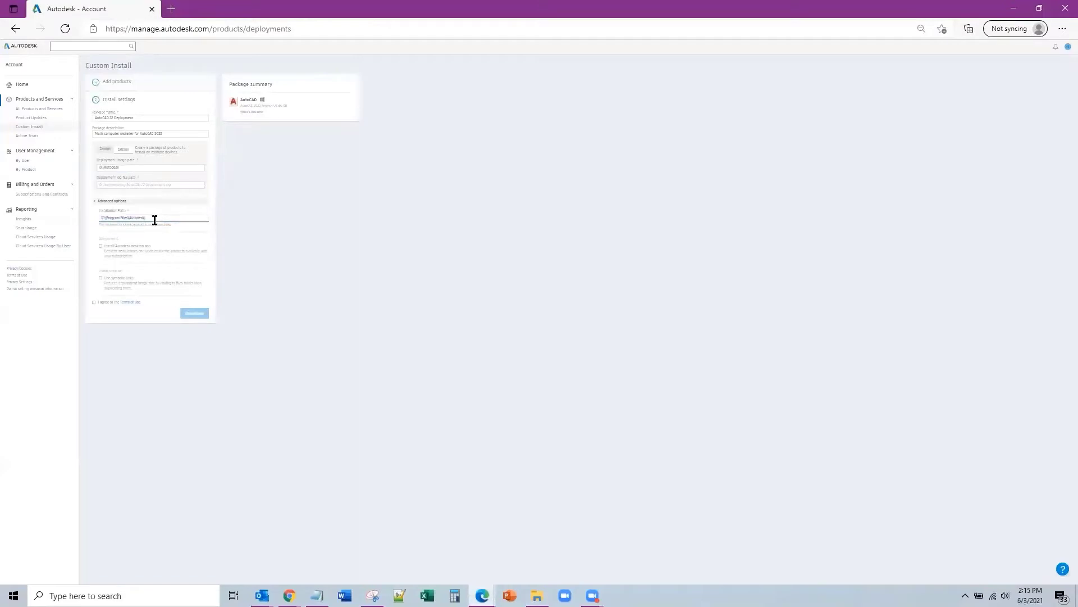
Step: Include the Autodesk desktop app, agree to the terms of use and download the deployment package
{"action": "left_click", "coordinate": [100, 246]}
{"action": "left_click", "coordinate": [93, 303]}
{"action": "left_click", "coordinate": [197, 314]}
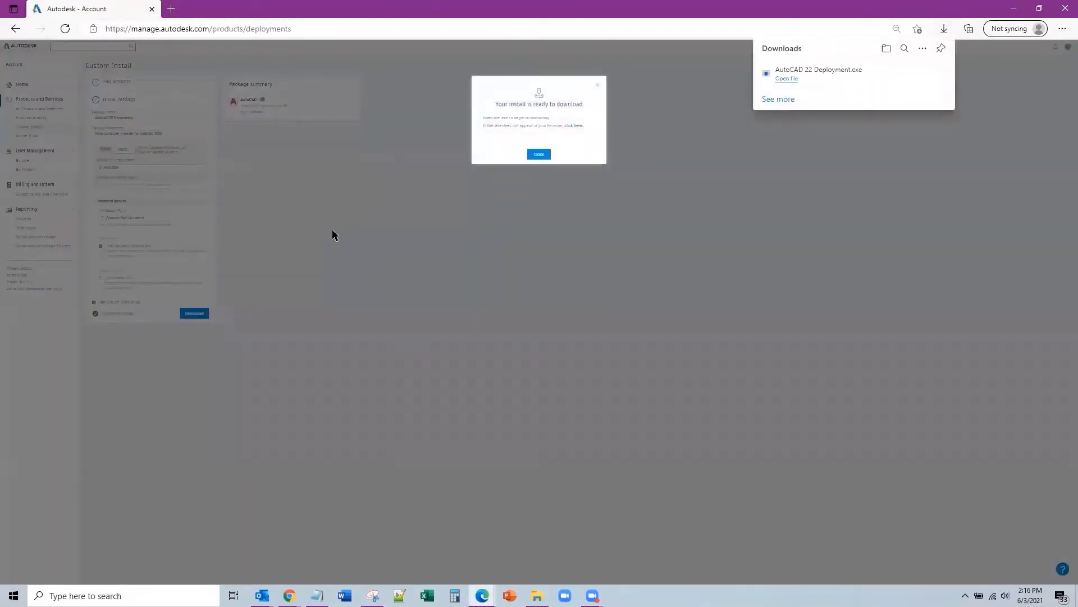
Step: Dismiss the download notice and show the downloaded AutoCAD 22 Deployment.exe in its folder
{"action": "mouse_move", "coordinate": [831, 76]}
{"action": "left_click", "coordinate": [539, 156]}
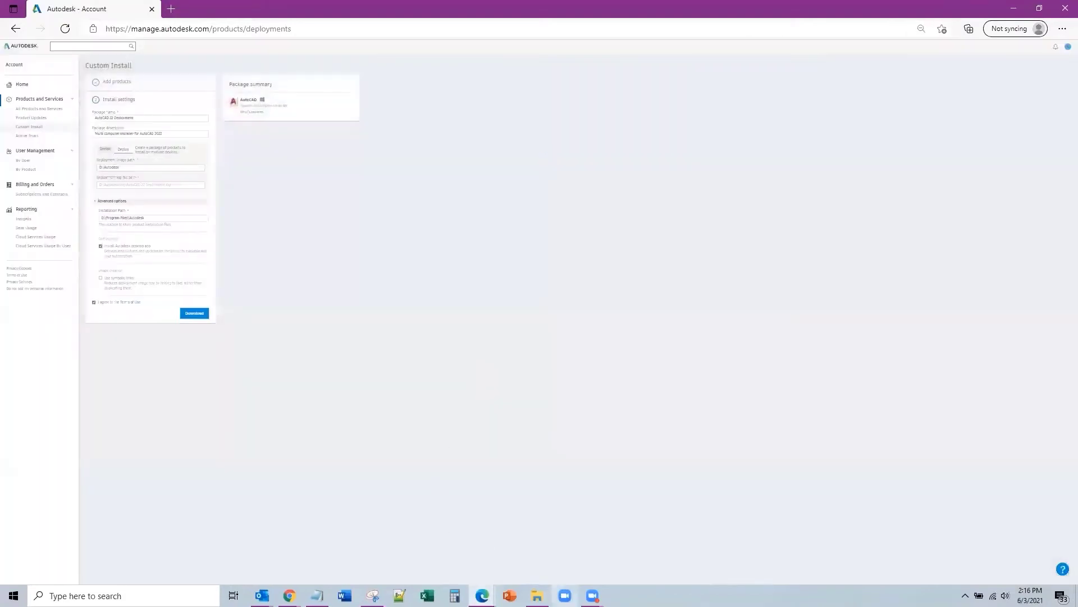
{"action": "left_click", "coordinate": [1062, 28]}
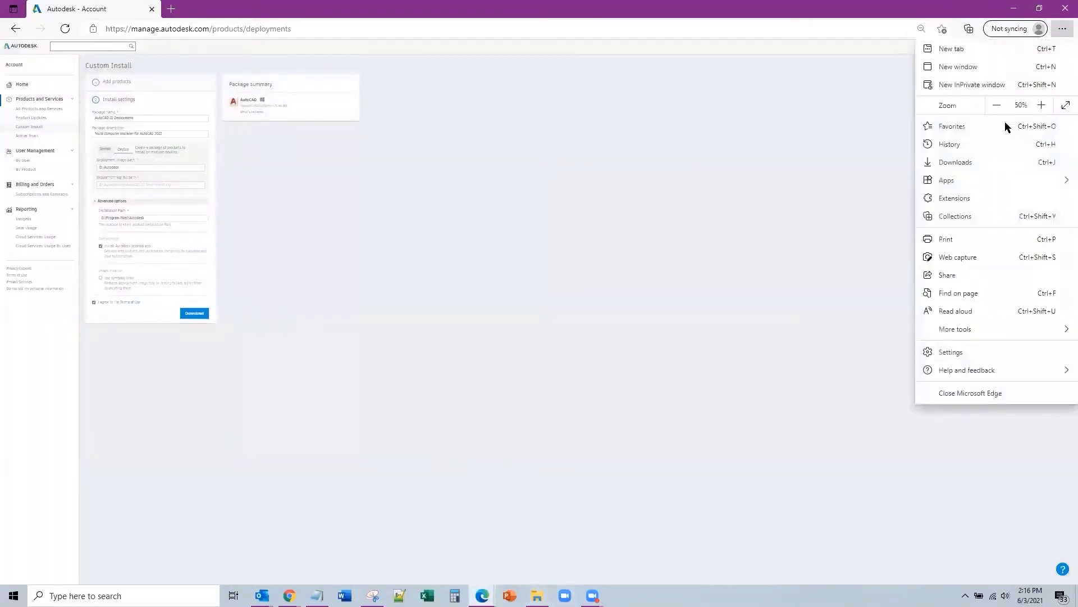
{"action": "left_click", "coordinate": [999, 158]}
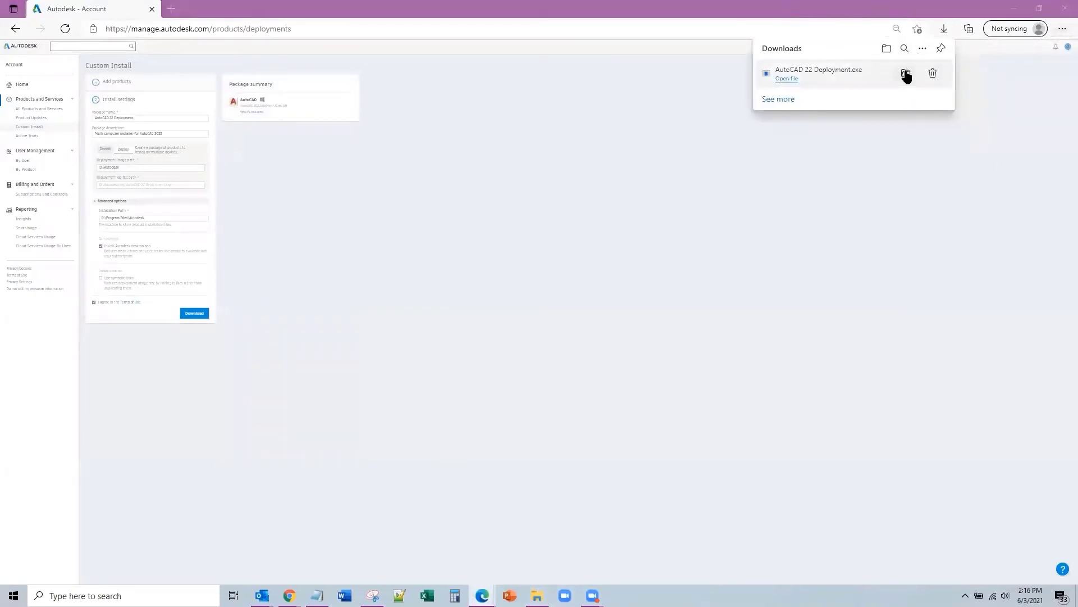
{"action": "left_click", "coordinate": [905, 73]}
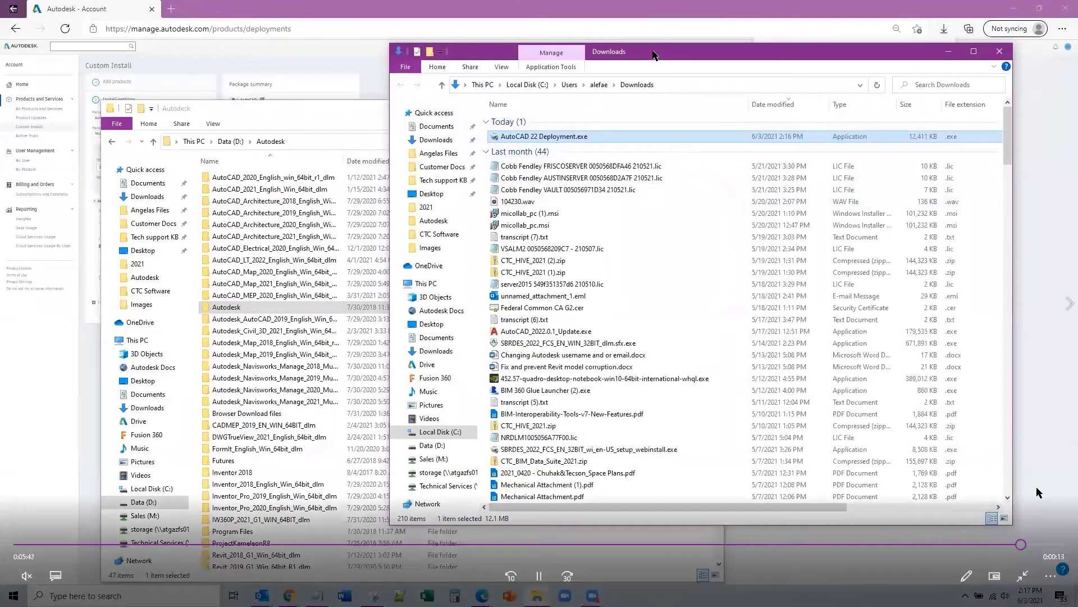
{"action": "left_click", "coordinate": [1064, 11]}
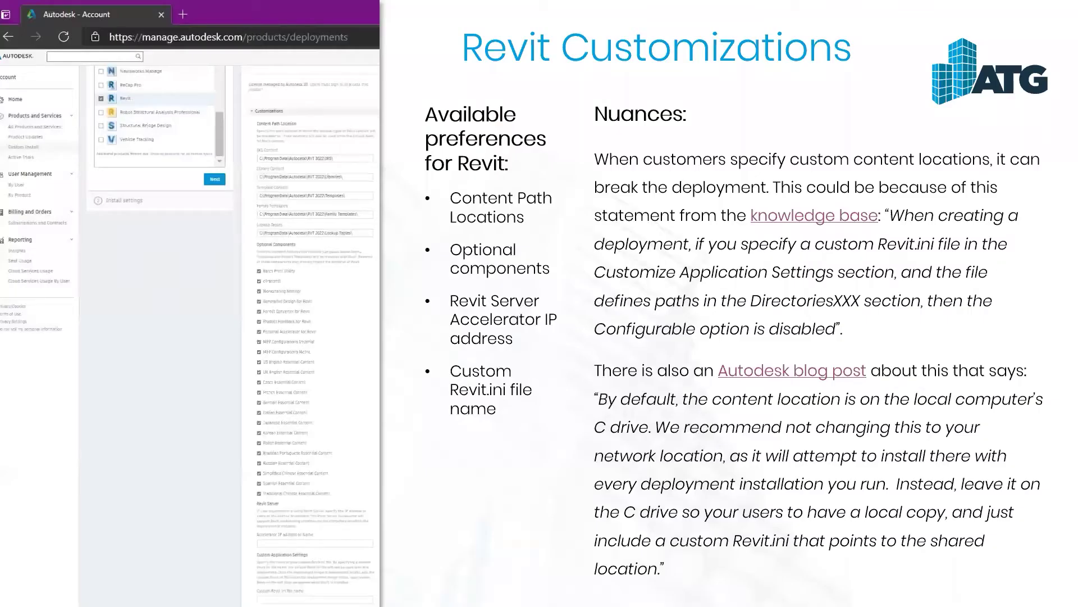
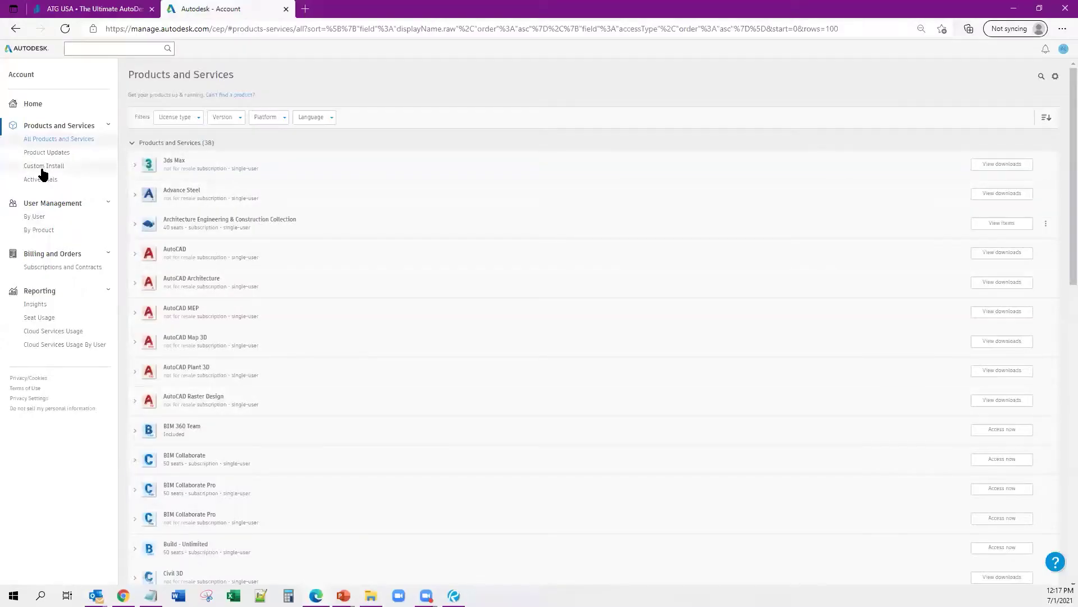
Step: Start a custom install with the Autodesk ID license type and add AutoCAD and Revit to the products
{"action": "left_click", "coordinate": [42, 167]}
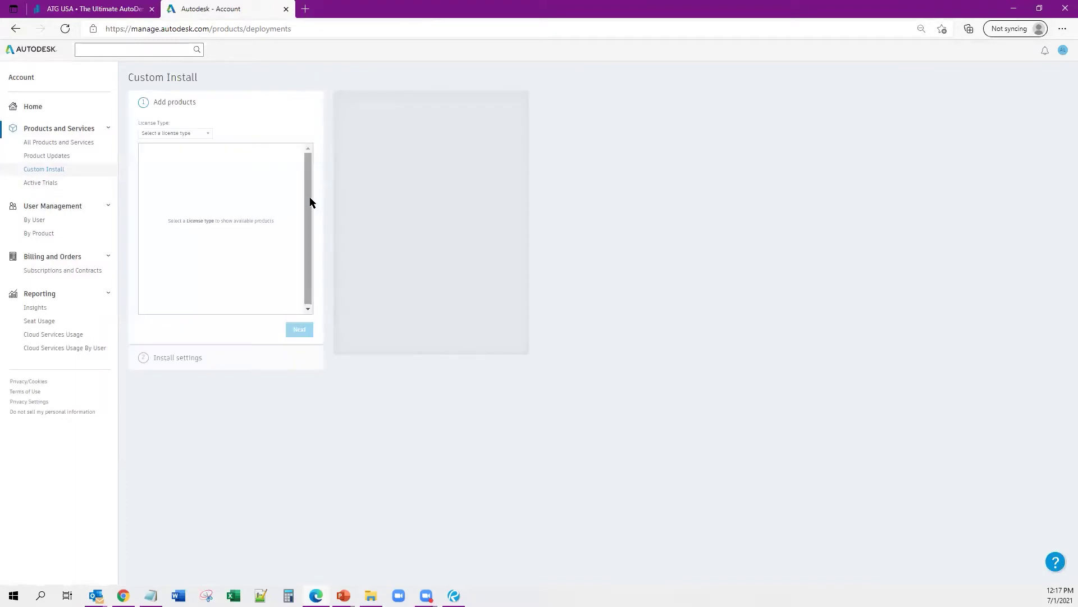
{"action": "left_click", "coordinate": [187, 133]}
{"action": "left_click", "coordinate": [180, 150]}
{"action": "left_click", "coordinate": [154, 190]}
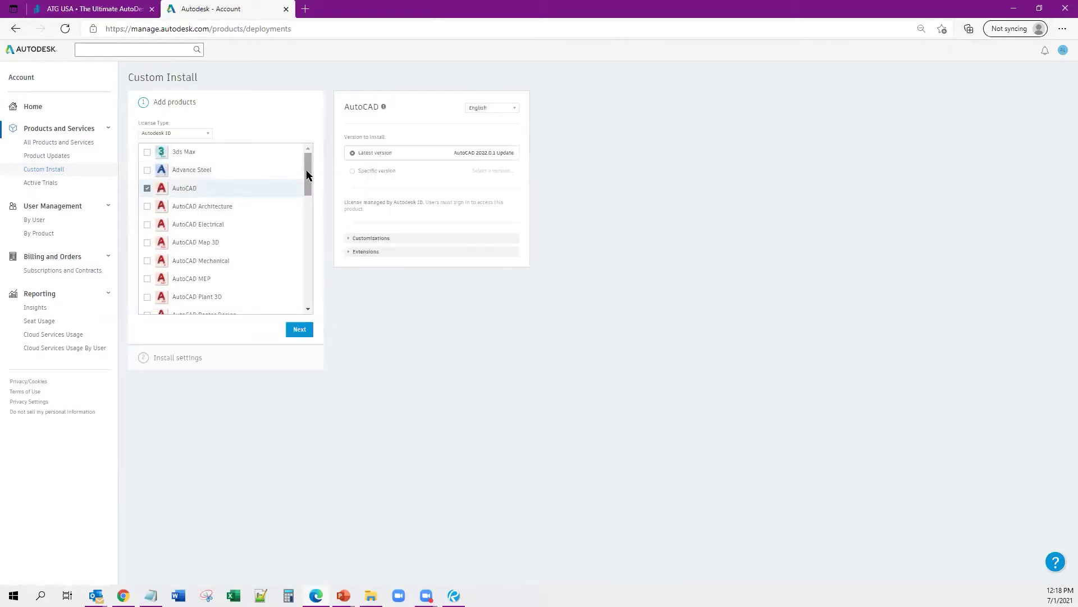
{"action": "left_click_drag", "start_coordinate": [306, 176], "coordinate": [289, 308]}
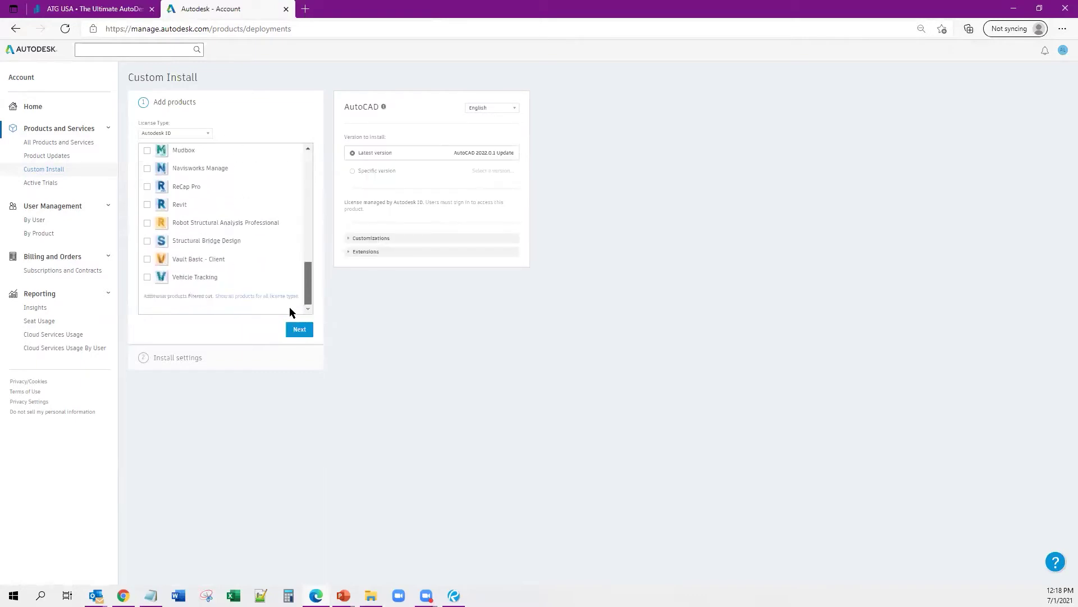
{"action": "left_click", "coordinate": [146, 205]}
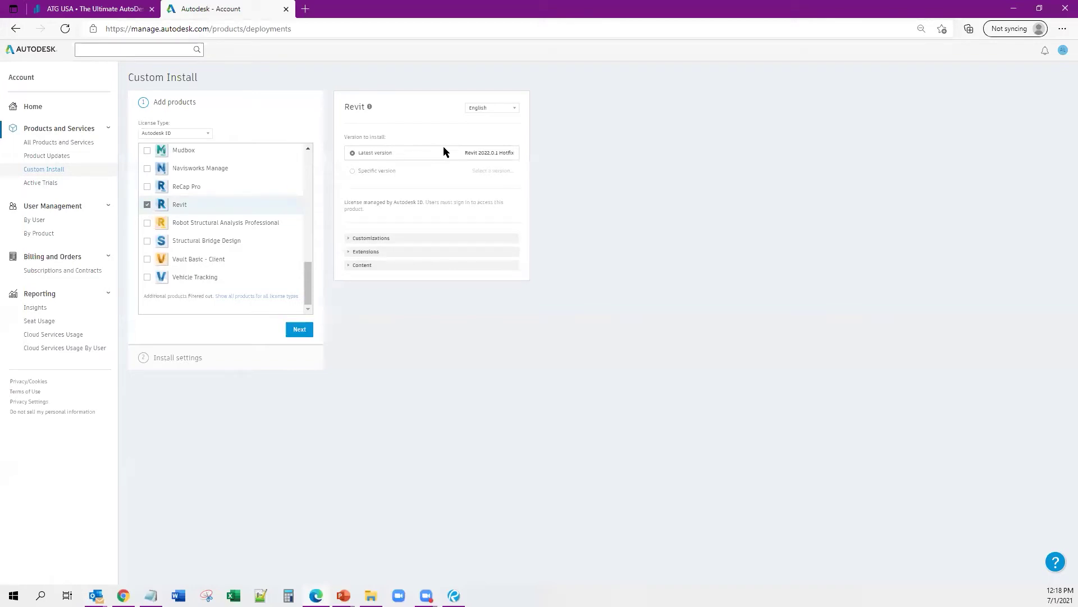
Step: Review the specific versions offered for Revit 2022 and Revit 2021, and close the list without choosing one
{"action": "left_click", "coordinate": [352, 172]}
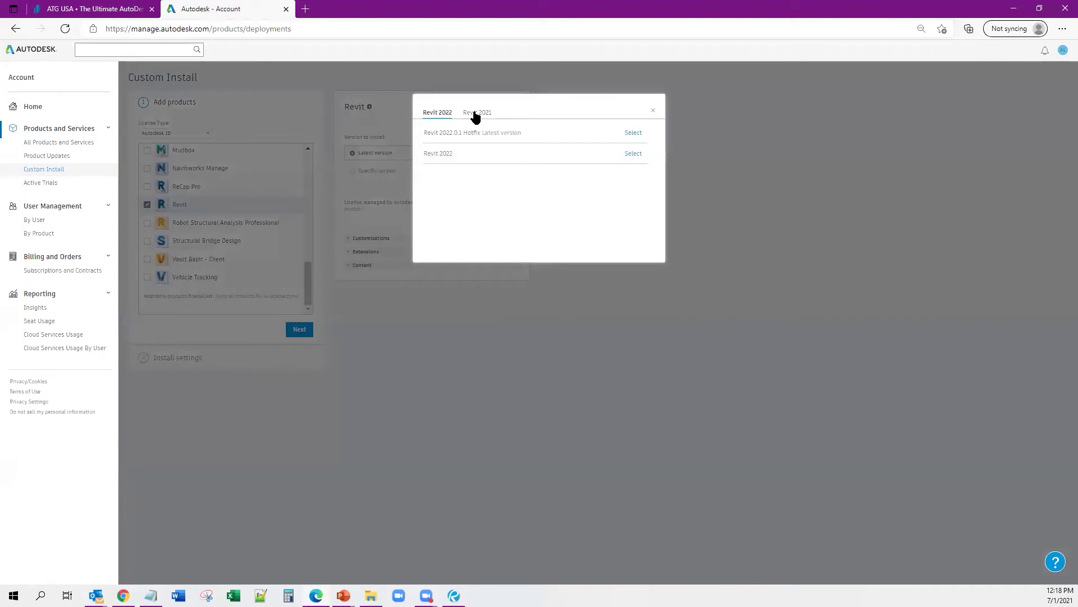
{"action": "left_click", "coordinate": [474, 115]}
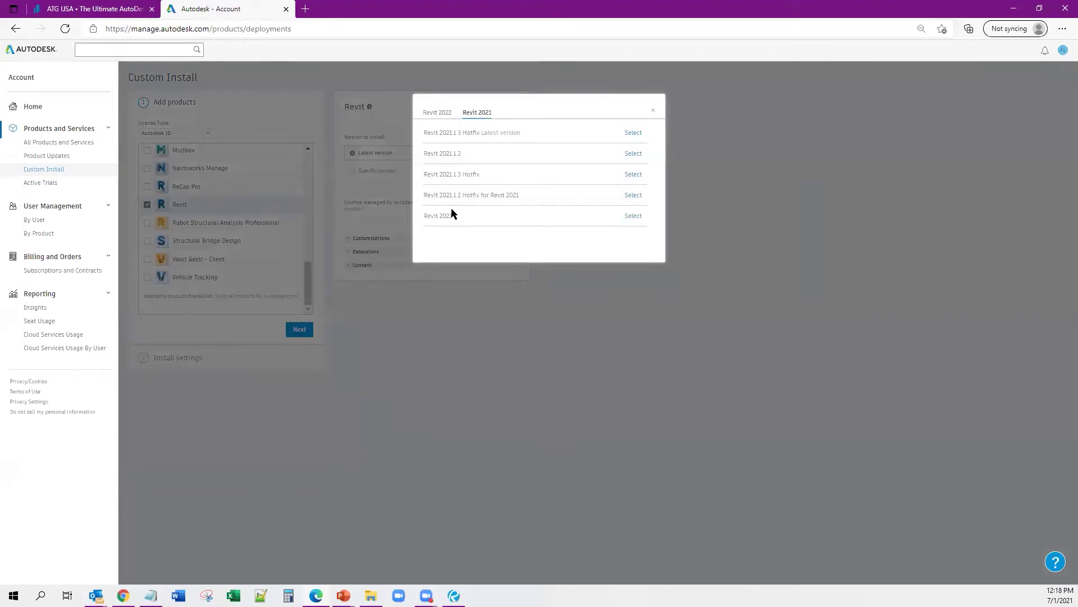
{"action": "left_click", "coordinate": [433, 112]}
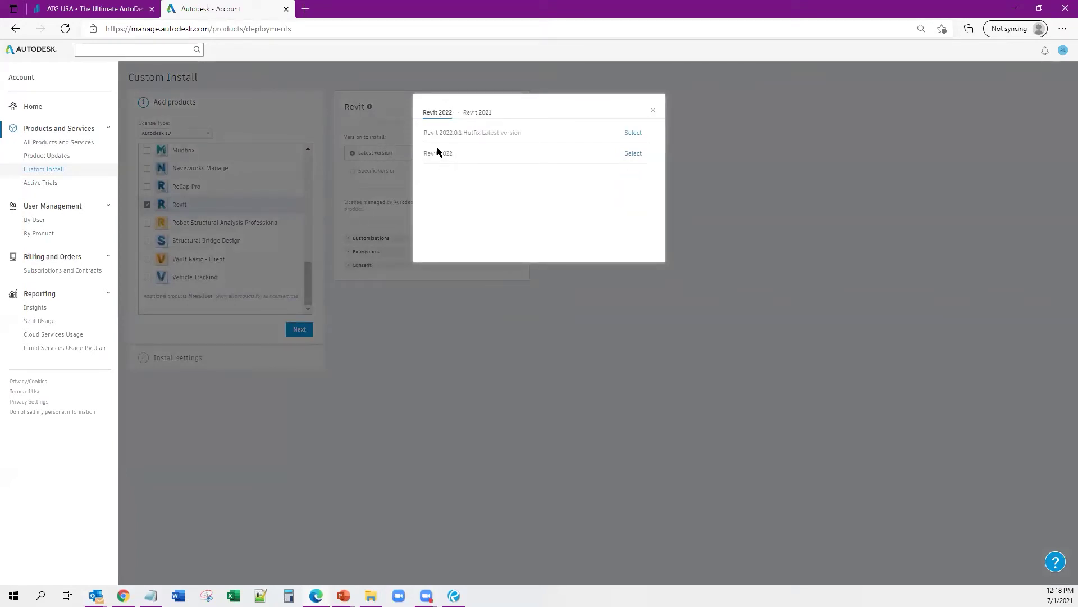
{"action": "left_click", "coordinate": [652, 111]}
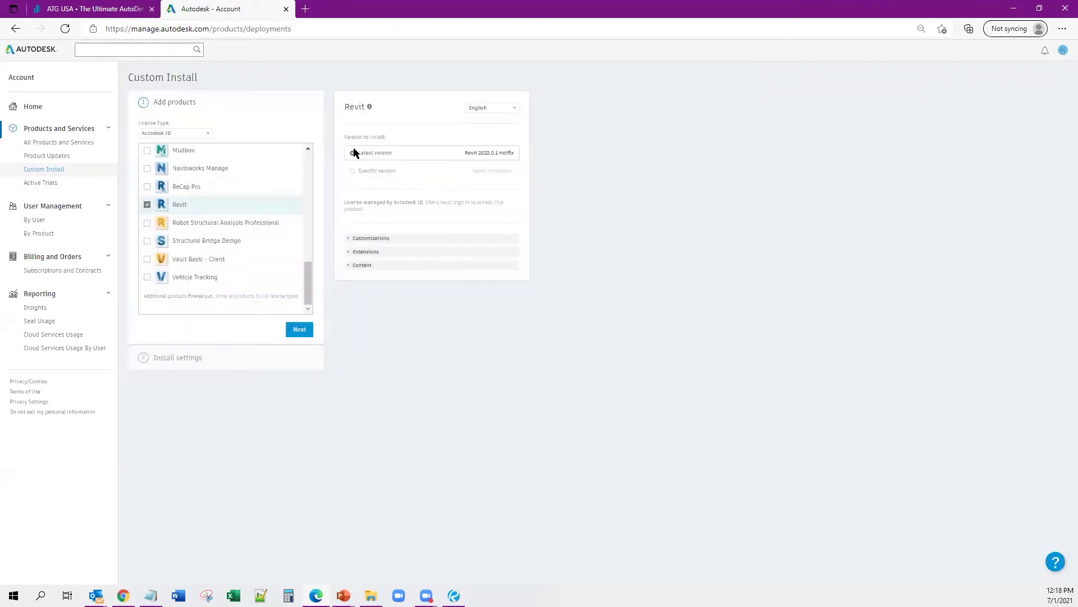
Step: Expand the Revit customizations and examine the content path locations for IES, library, template, family template and lookup table content
{"action": "left_click", "coordinate": [367, 238]}
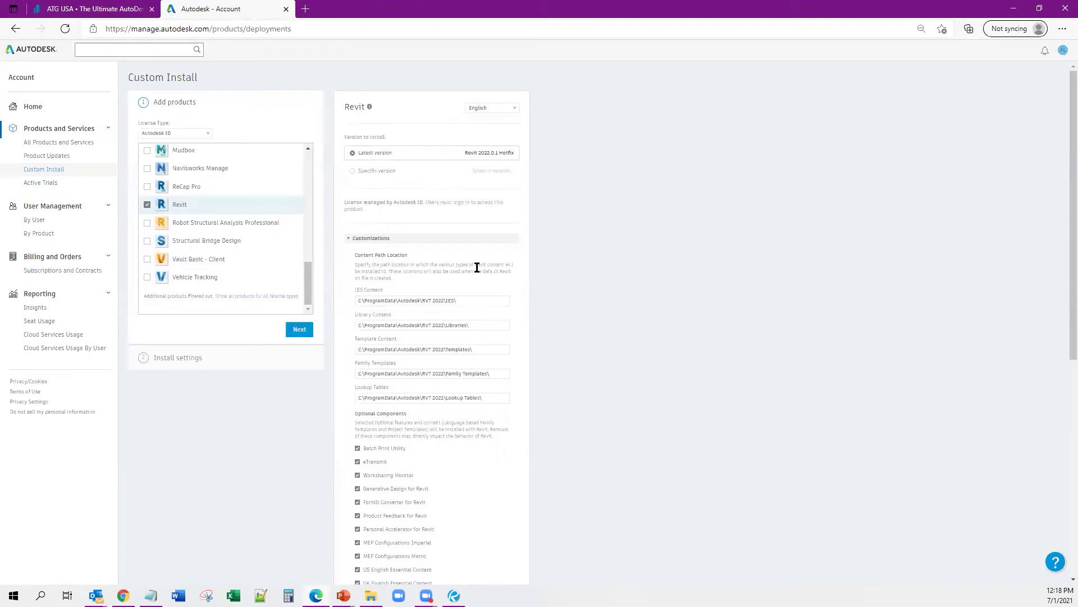
{"action": "scroll", "coordinate": [477, 266], "scroll_direction": "down", "scroll_amount": 3}
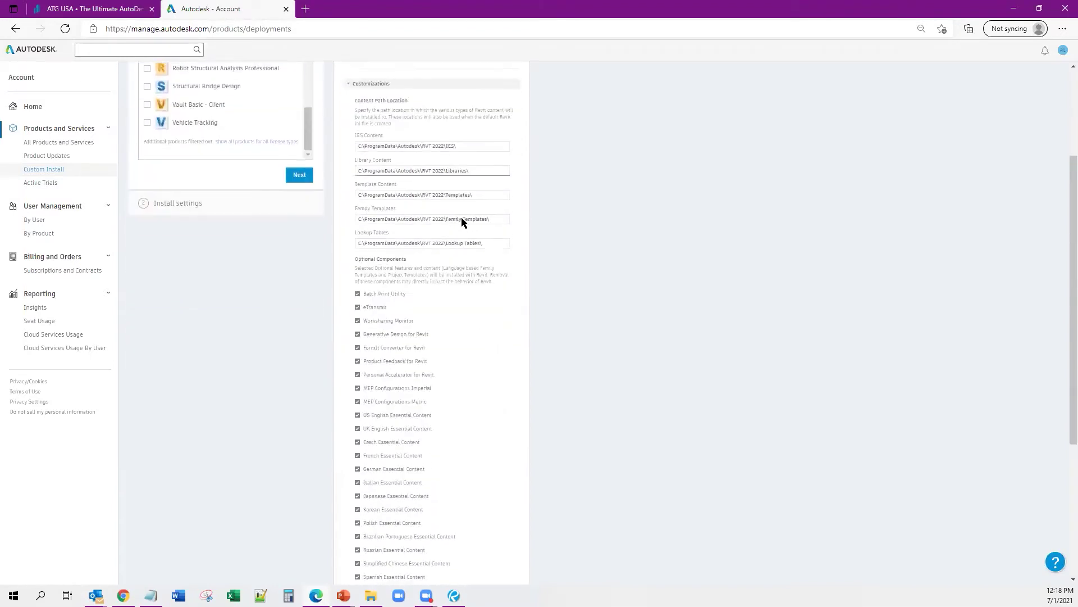
{"action": "left_click_drag", "start_coordinate": [474, 144], "coordinate": [370, 139]}
{"action": "left_click_drag", "start_coordinate": [491, 166], "coordinate": [325, 147]}
{"action": "left_click_drag", "start_coordinate": [484, 195], "coordinate": [388, 241]}
{"action": "left_click", "coordinate": [709, 256]}
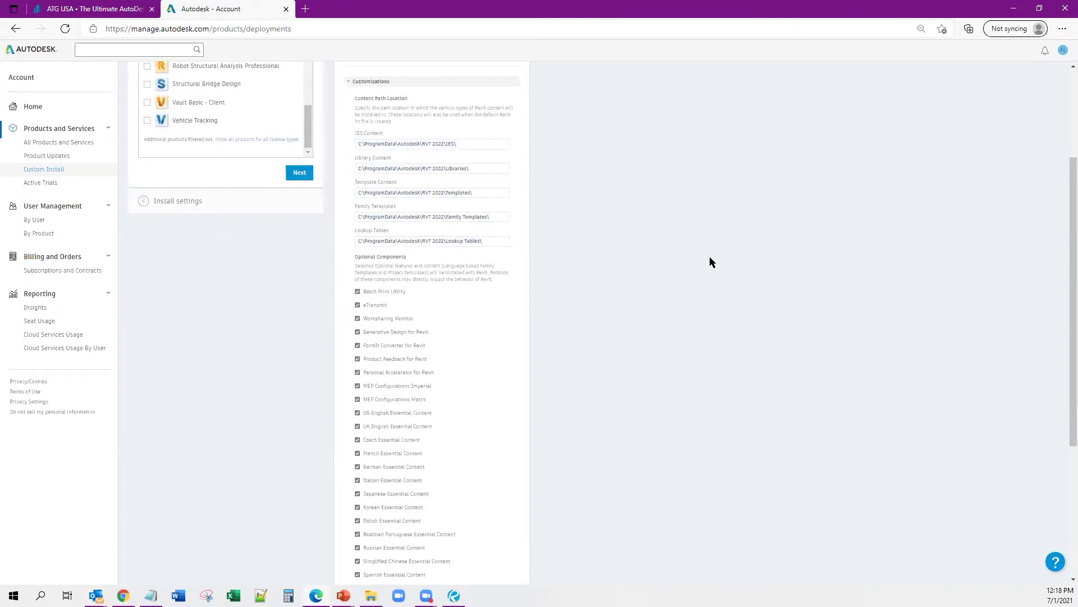
Step: Exclude the UK English, Czech, German and Italian Essential Content from Revit's optional components
{"action": "scroll", "coordinate": [710, 257], "scroll_direction": "down", "scroll_amount": 3}
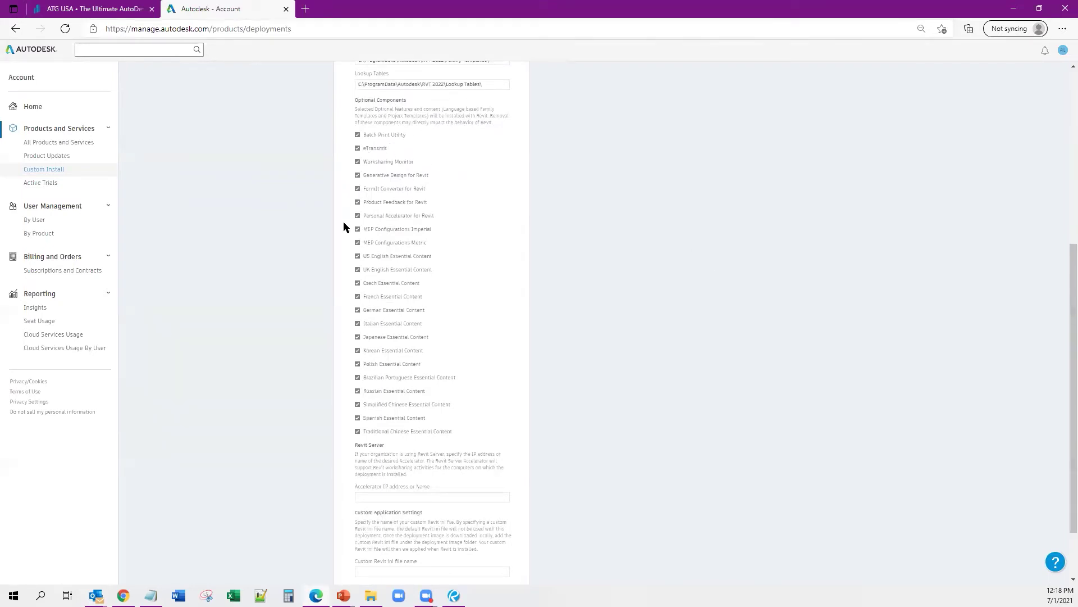
{"action": "left_click", "coordinate": [358, 284]}
{"action": "left_click", "coordinate": [358, 270]}
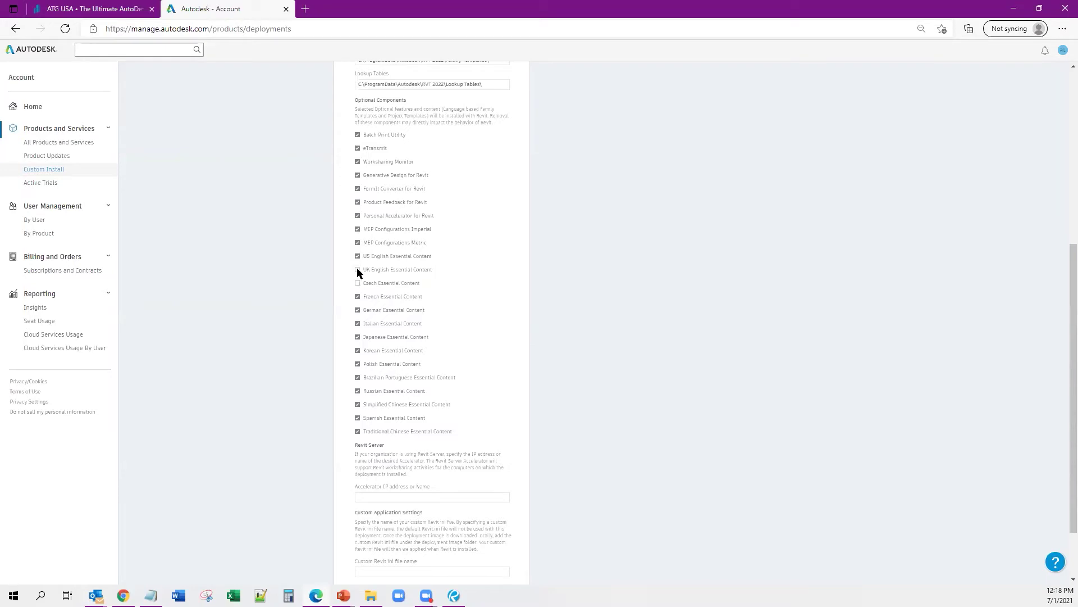
{"action": "left_click", "coordinate": [358, 310]}
{"action": "left_click", "coordinate": [357, 324]}
Step: Examine Revit's accelerator and custom Revit.ini settings, the expanded Extensions and Content lists, and the customizations at a larger zoom
{"action": "scroll", "coordinate": [403, 357], "scroll_direction": "down", "scroll_amount": 2}
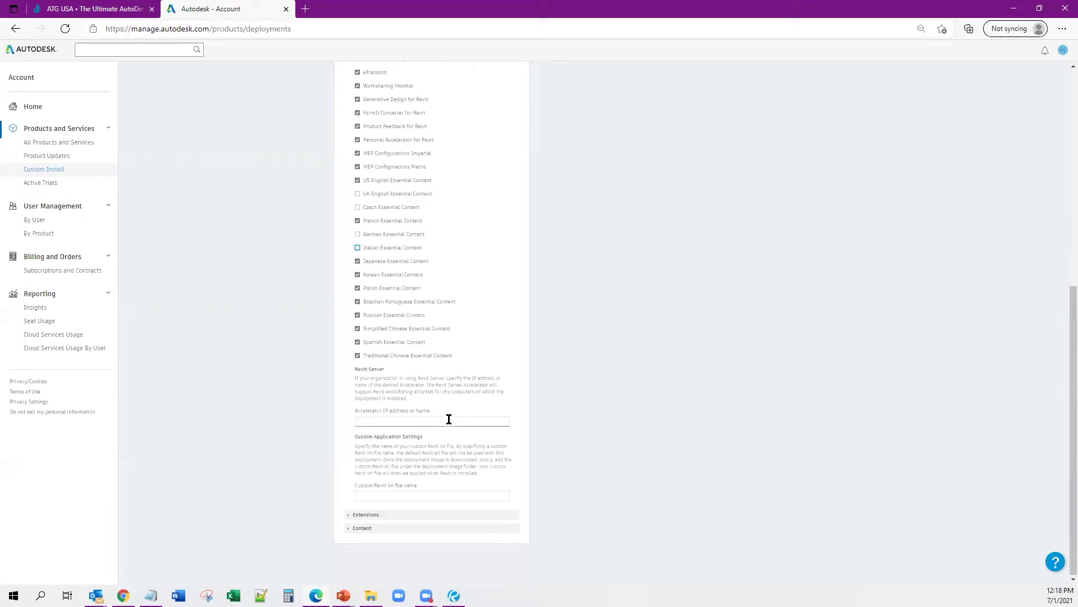
{"action": "left_click", "coordinate": [404, 497]}
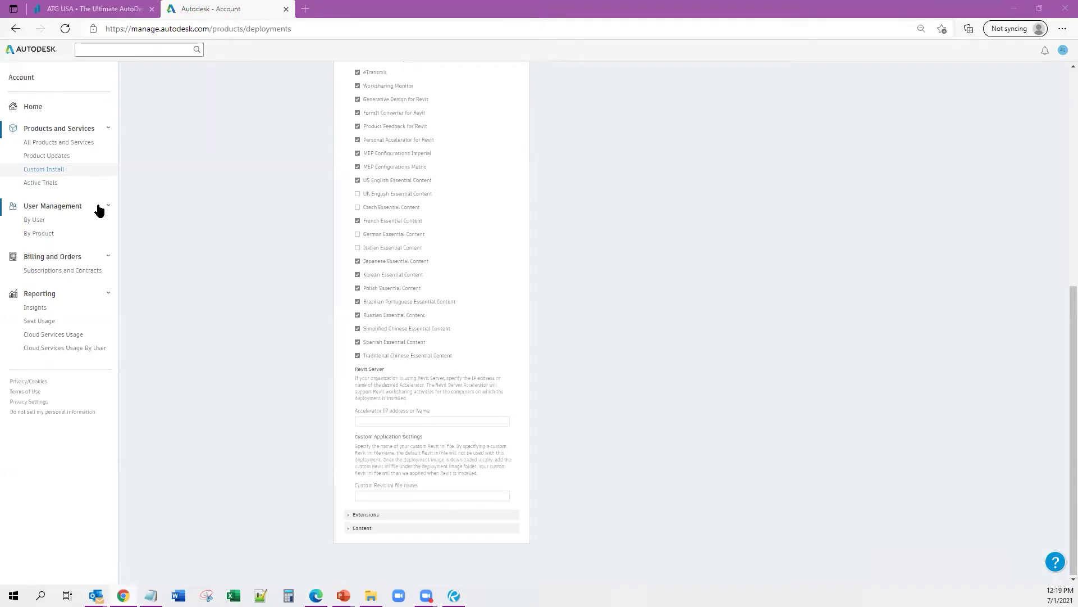
{"action": "left_click", "coordinate": [424, 525]}
{"action": "left_click", "coordinate": [348, 514]}
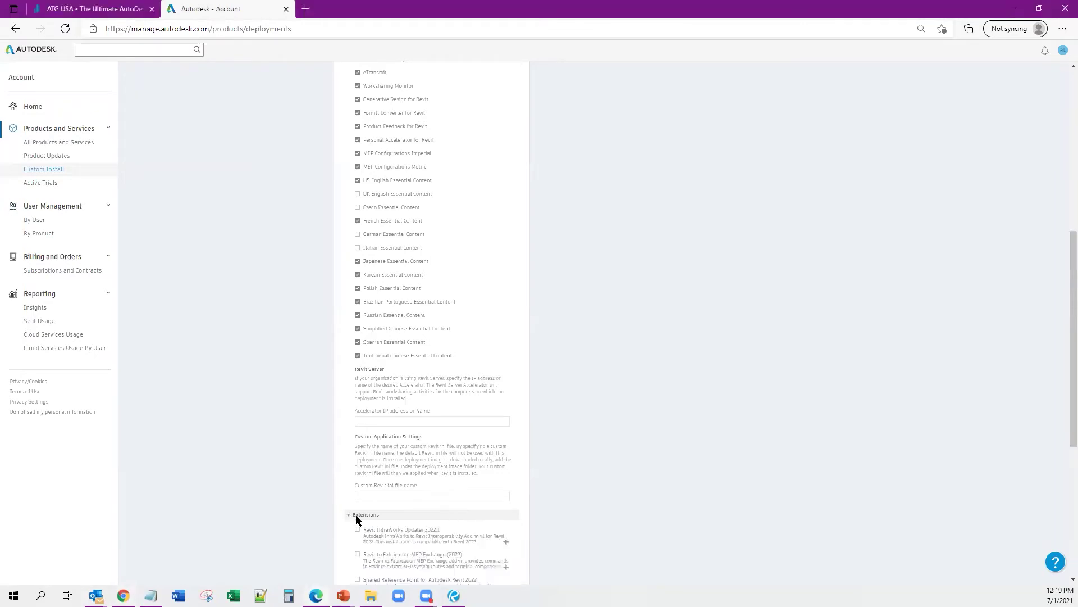
{"action": "scroll", "coordinate": [402, 479], "scroll_direction": "down", "scroll_amount": 5}
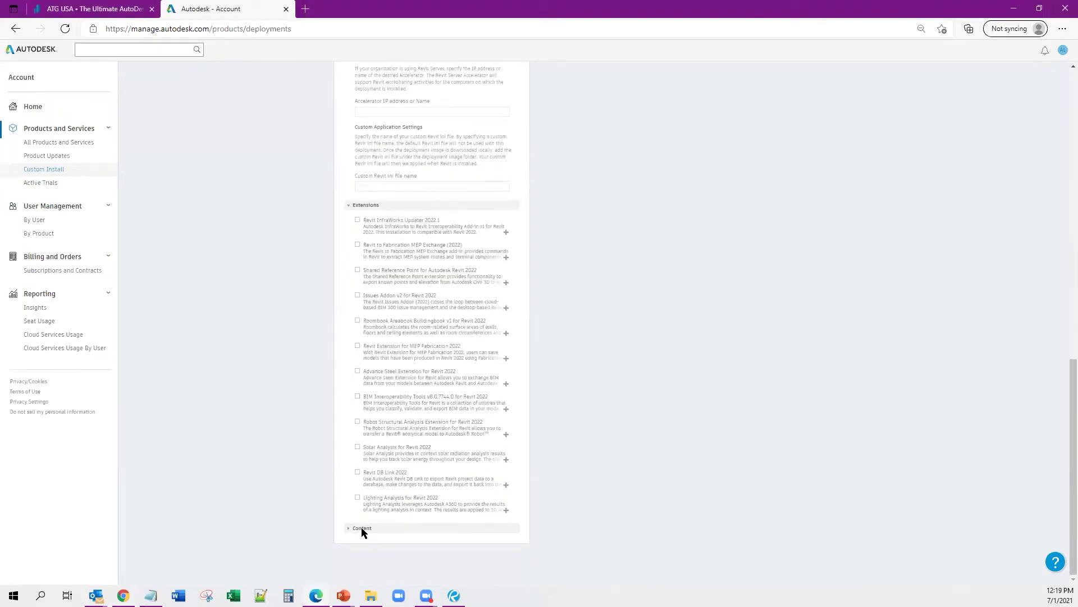
{"action": "left_click", "coordinate": [362, 528]}
{"action": "scroll", "coordinate": [428, 406], "scroll_direction": "down", "scroll_amount": 3}
{"action": "scroll", "coordinate": [428, 406], "scroll_direction": "down", "scroll_amount": 10}
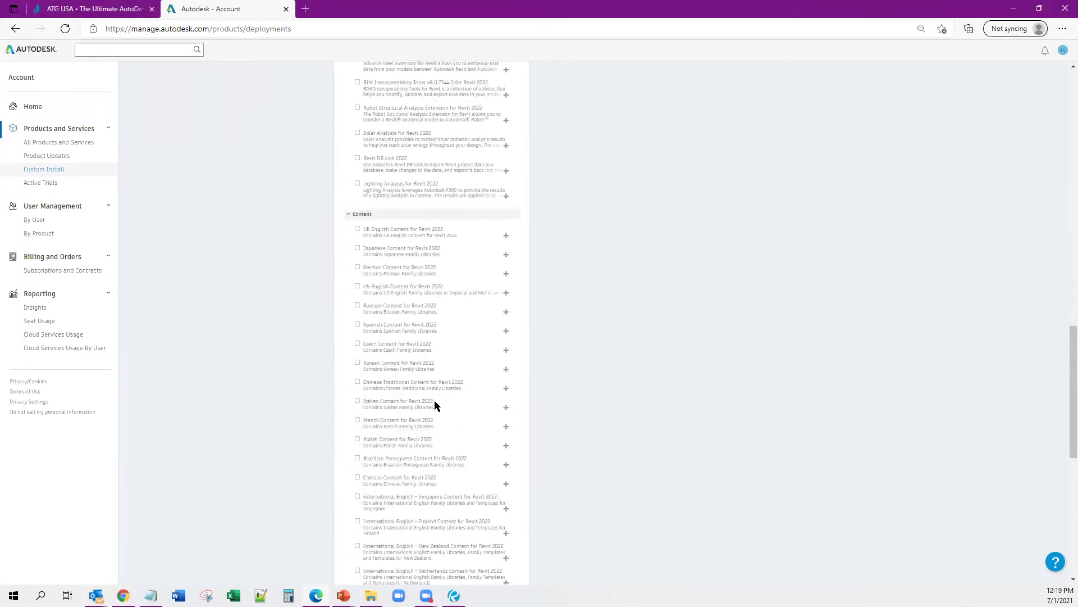
{"action": "scroll", "coordinate": [459, 367], "scroll_direction": "up", "scroll_amount": 15}
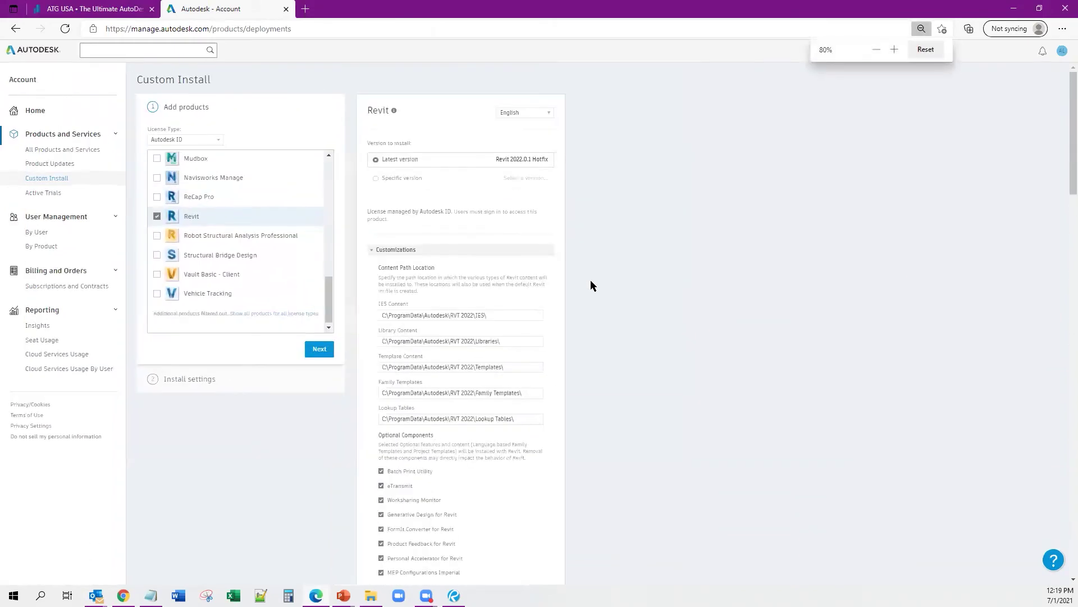
{"action": "scroll", "coordinate": [591, 281], "scroll_direction": "up", "scroll_amount": 1}
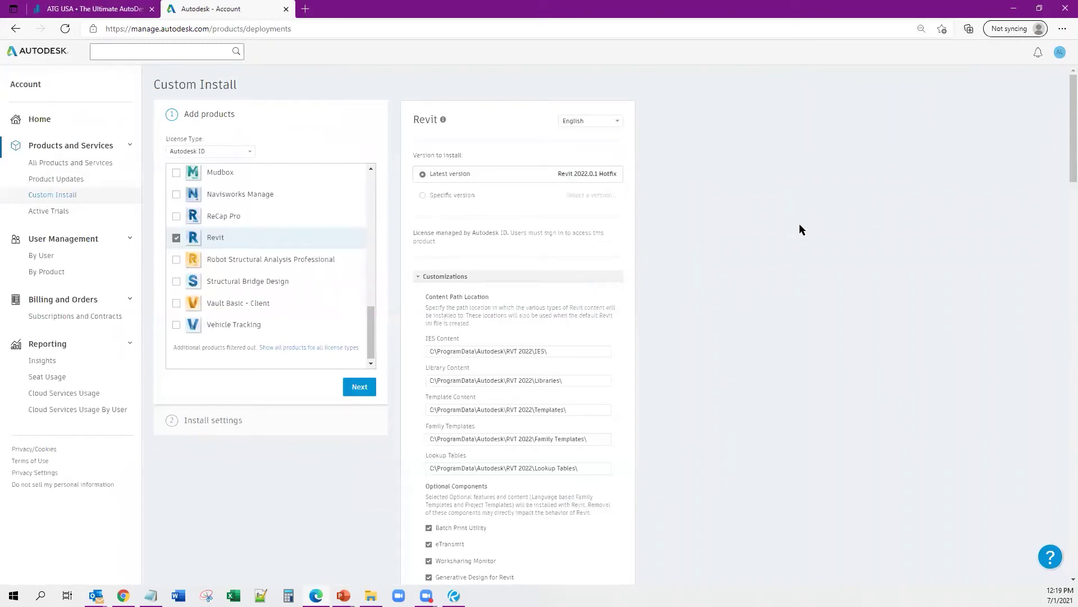
{"action": "scroll", "coordinate": [804, 229], "scroll_direction": "down", "scroll_amount": 1}
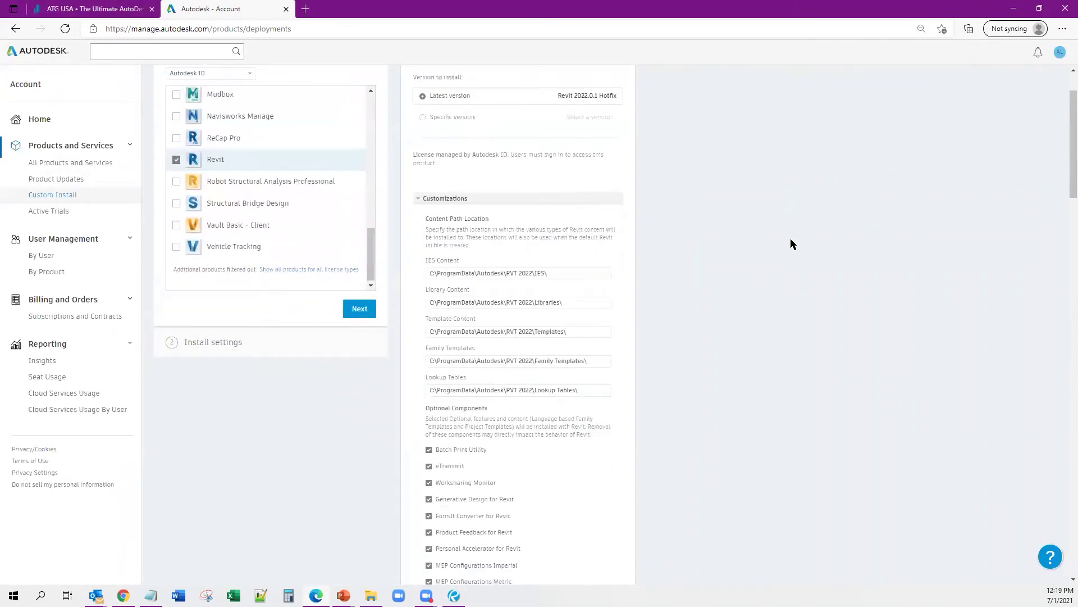
{"action": "scroll", "coordinate": [791, 239], "scroll_direction": "down", "scroll_amount": 3}
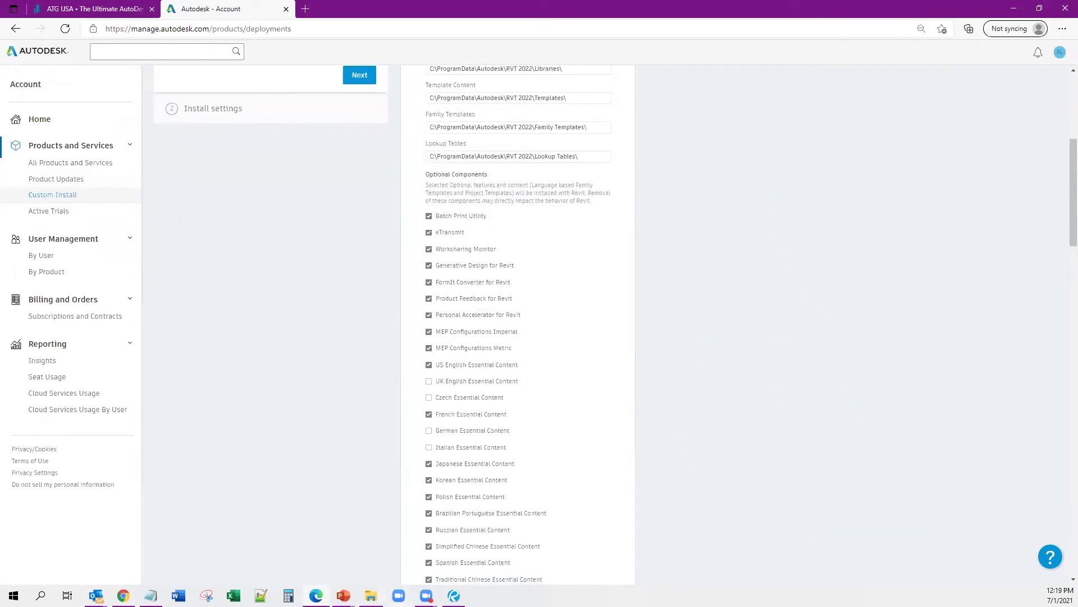
Step: Switch to the PowerPoint slide show and advance past the Install Settings slide
{"action": "left_click", "coordinate": [343, 595]}
{"action": "left_click", "coordinate": [260, 553]}
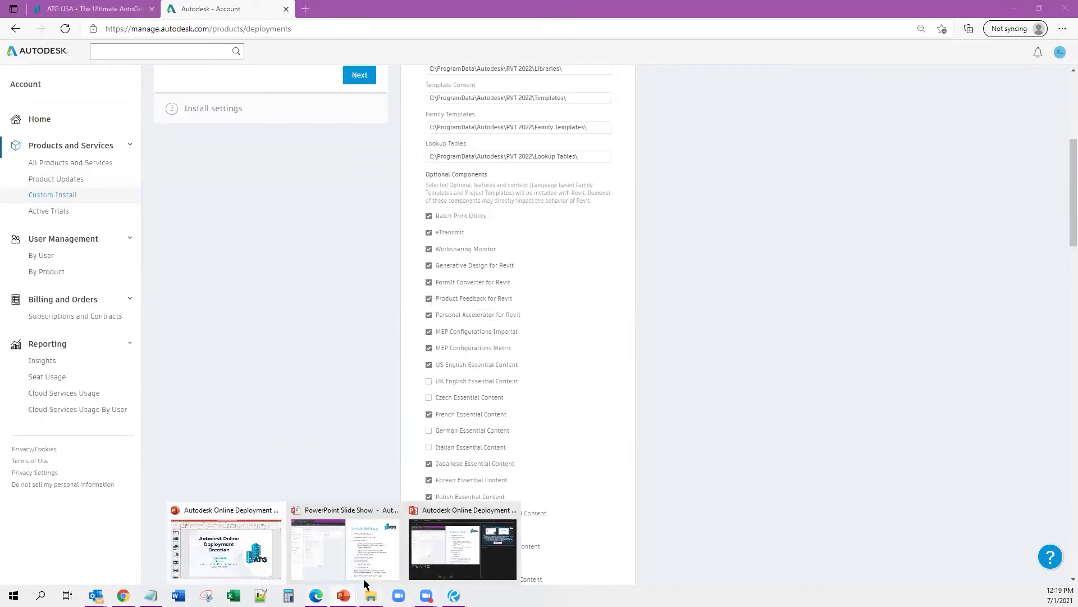
{"action": "left_click", "coordinate": [451, 553]}
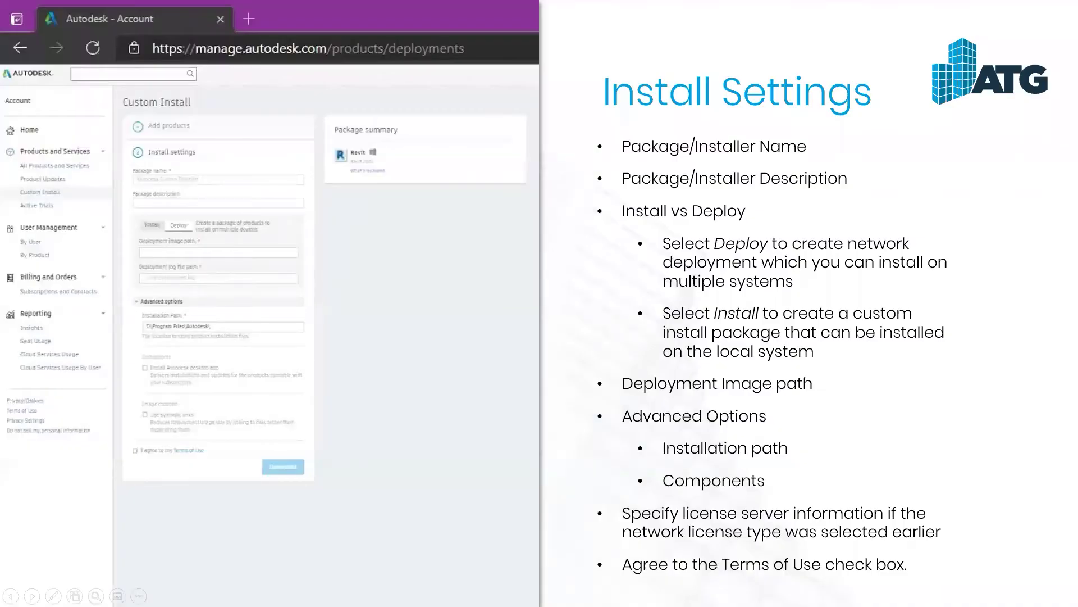
{"action": "key", "text": "Right"}
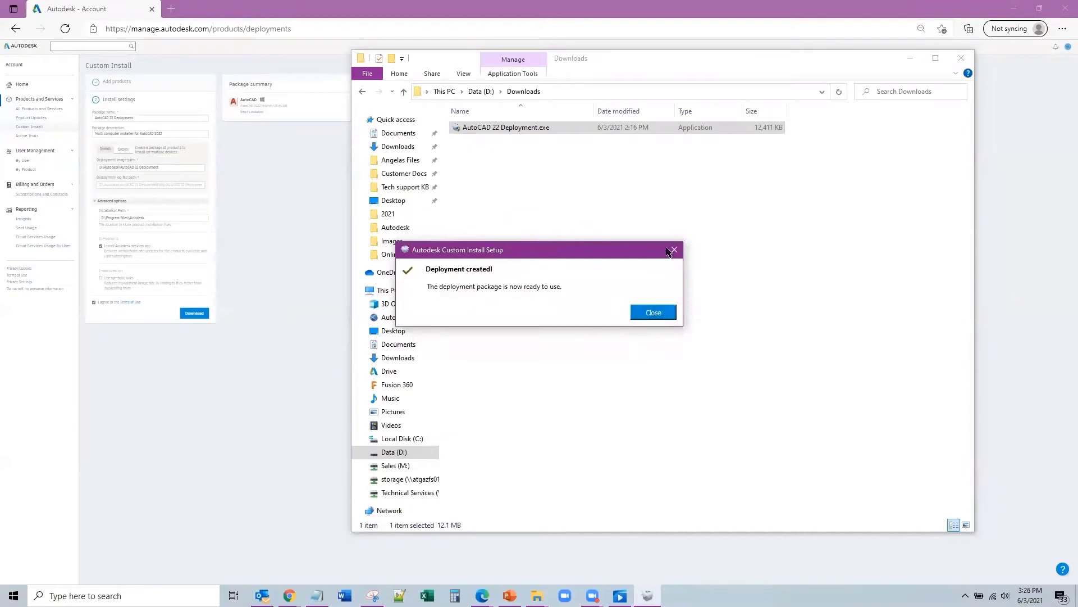
Step: Close the deployment setup message and inspect the AutoCAD 22 Deployment folder, its install batch file and its image subfolder
{"action": "left_click", "coordinate": [665, 312]}
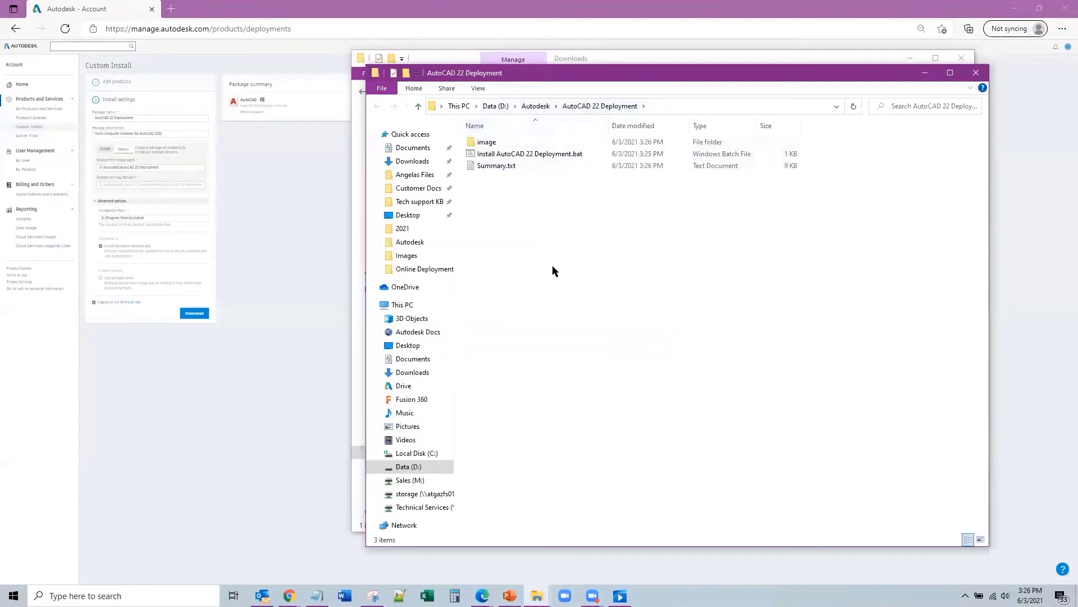
{"action": "left_click", "coordinate": [549, 155]}
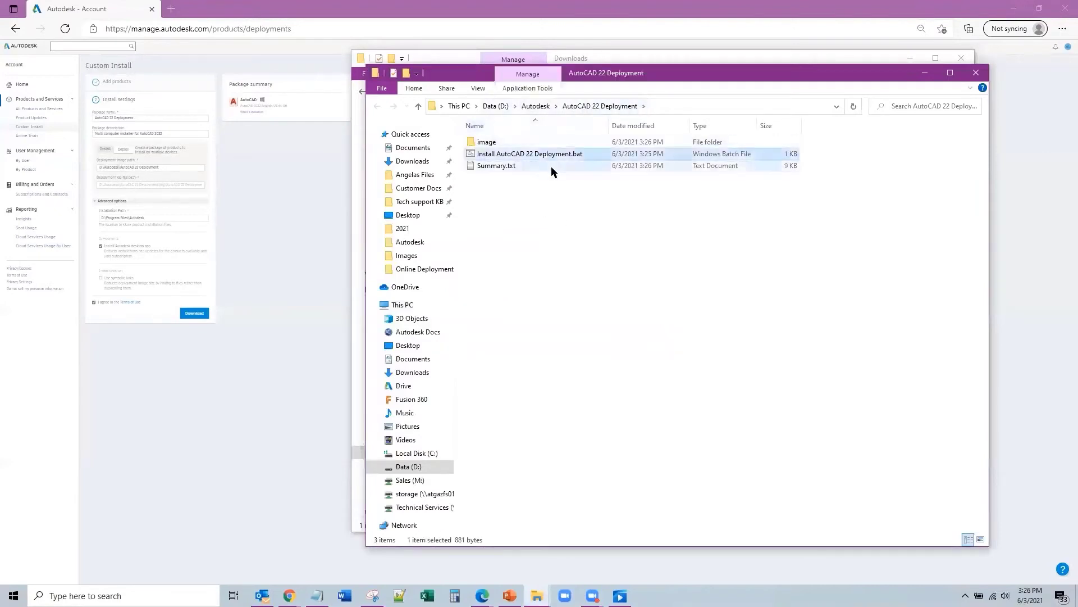
{"action": "double_click", "coordinate": [534, 137]}
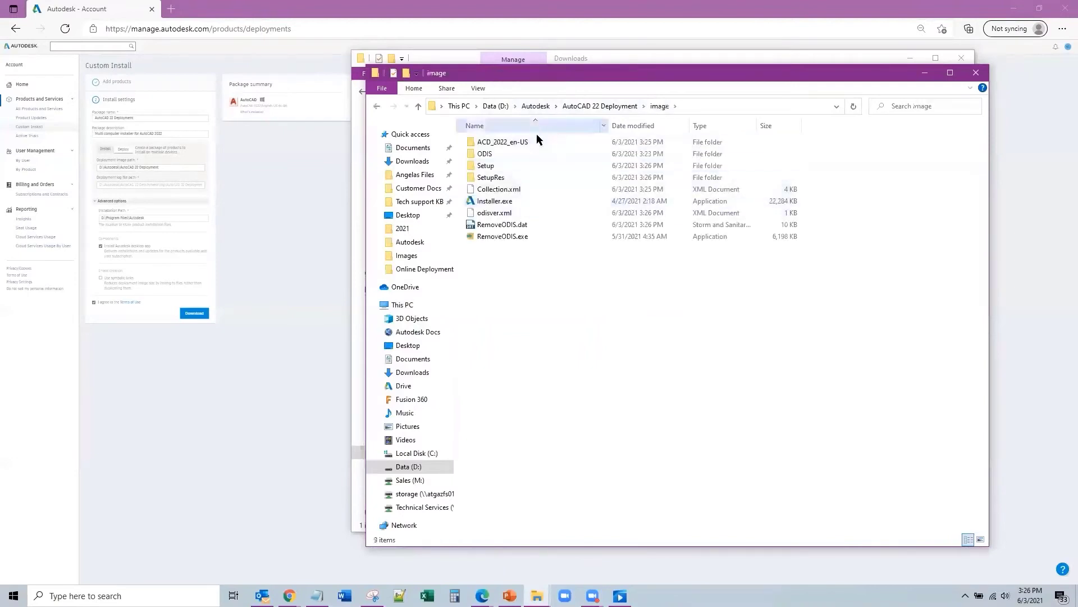
{"action": "left_click", "coordinate": [599, 106]}
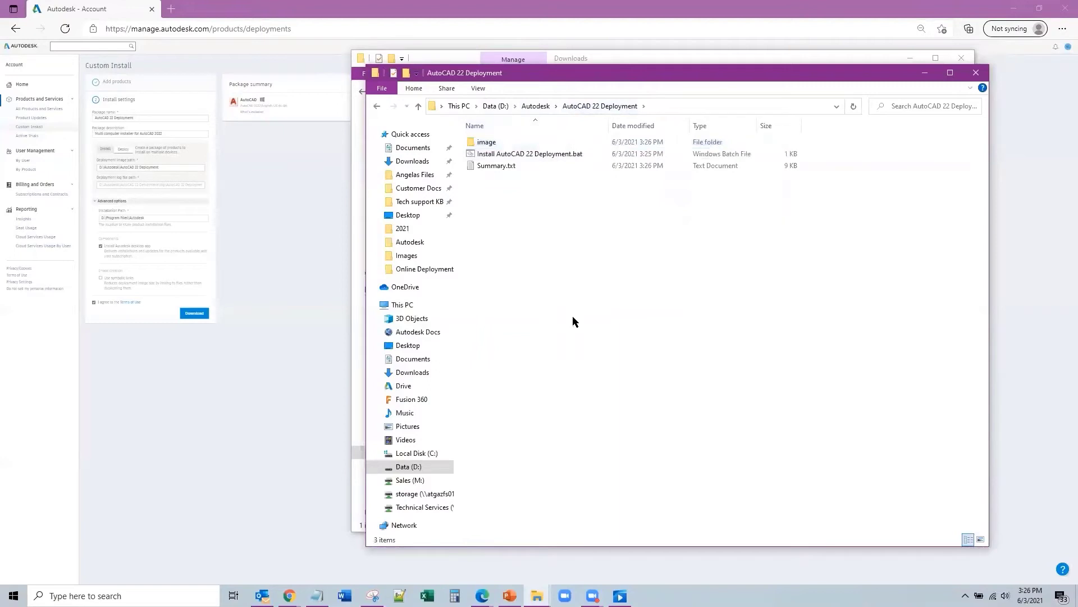
Step: Run Install AutoCAD 22 Deployment.bat with permission to make changes, and check the installed programs for AutoCAD 2022 - English
{"action": "double_click", "coordinate": [531, 157]}
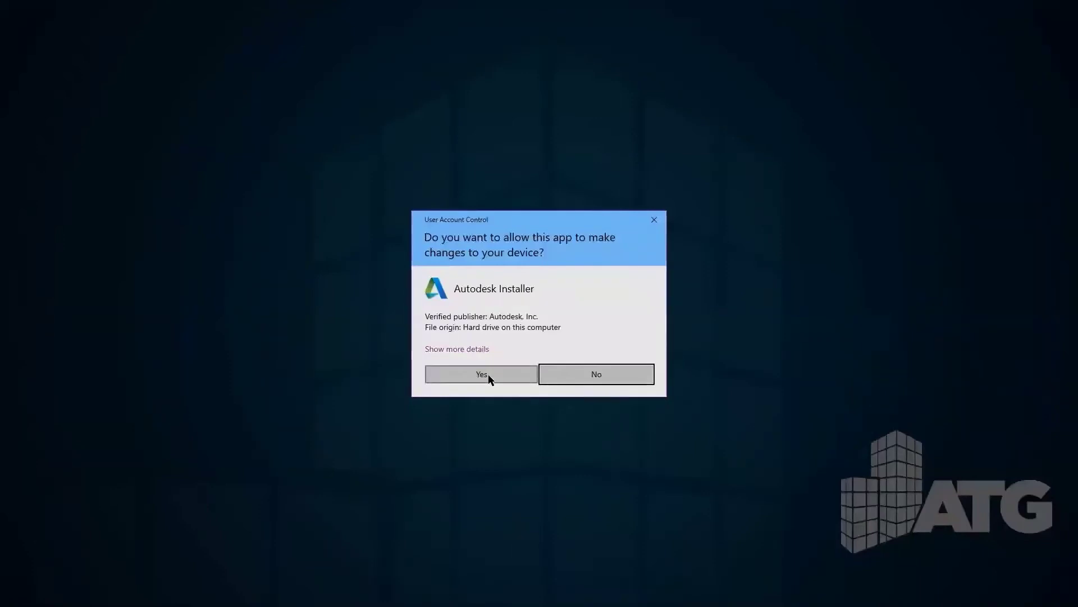
{"action": "left_click", "coordinate": [482, 374]}
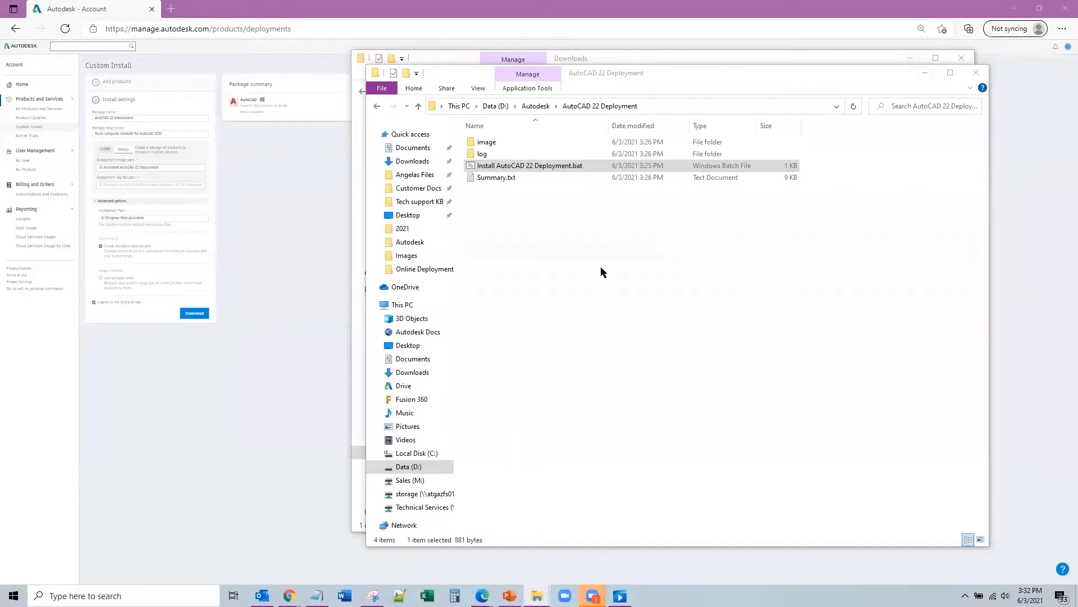
{"action": "left_click", "coordinate": [13, 596]}
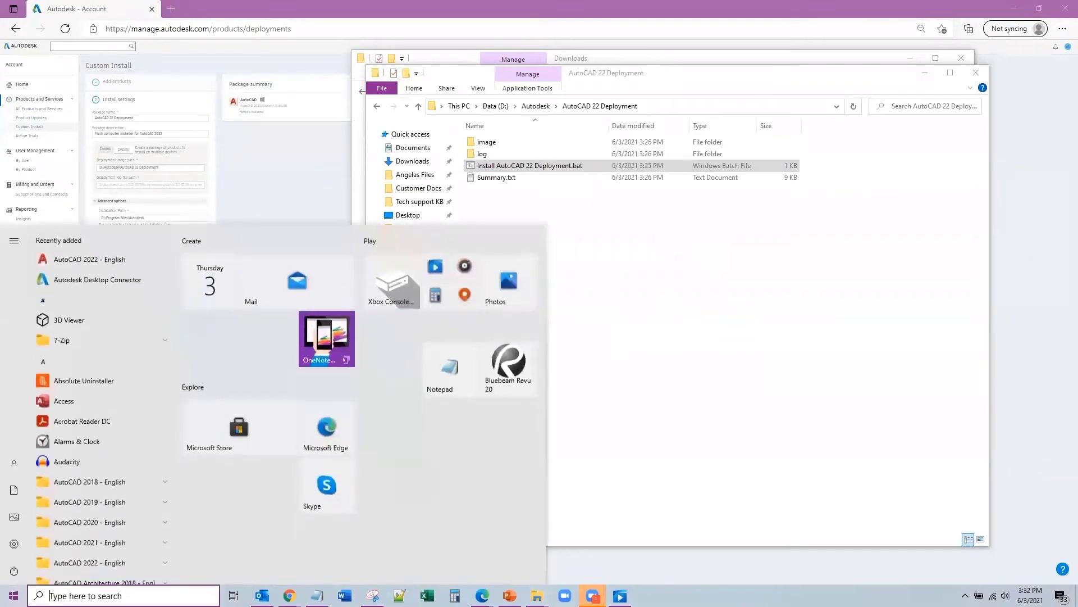
{"action": "scroll", "coordinate": [77, 452], "scroll_direction": "down", "scroll_amount": 3}
{"action": "left_click", "coordinate": [84, 401]}
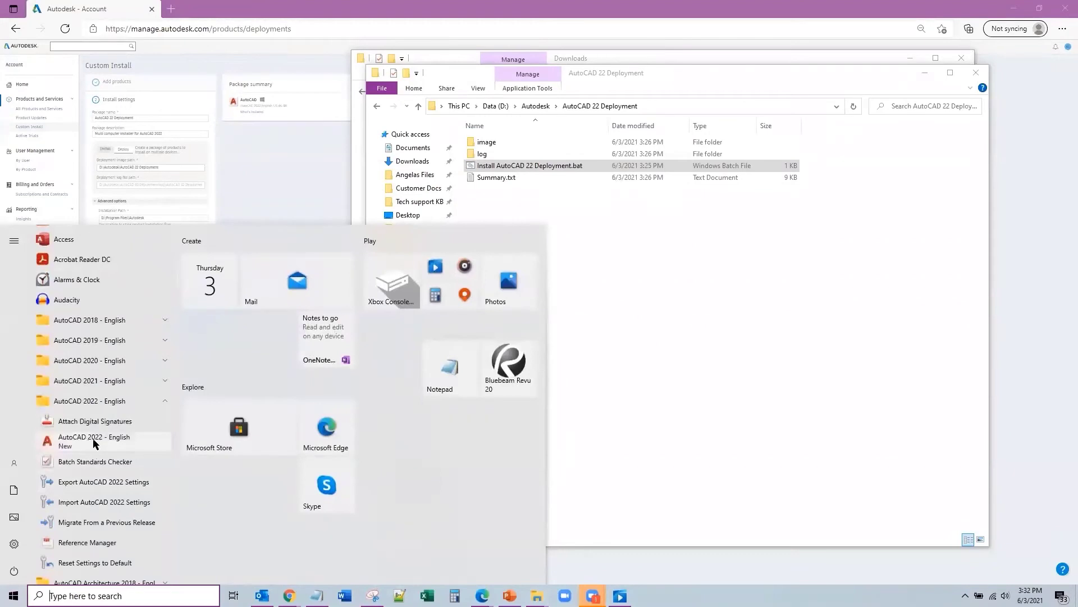
{"action": "left_click", "coordinate": [824, 409]}
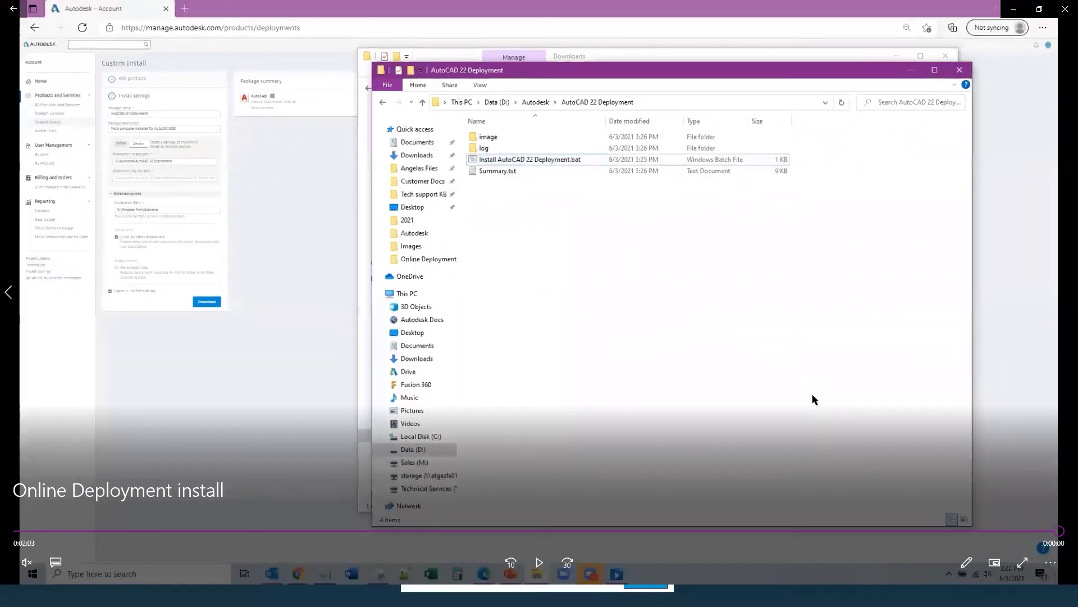
{"action": "left_click", "coordinate": [1063, 12]}
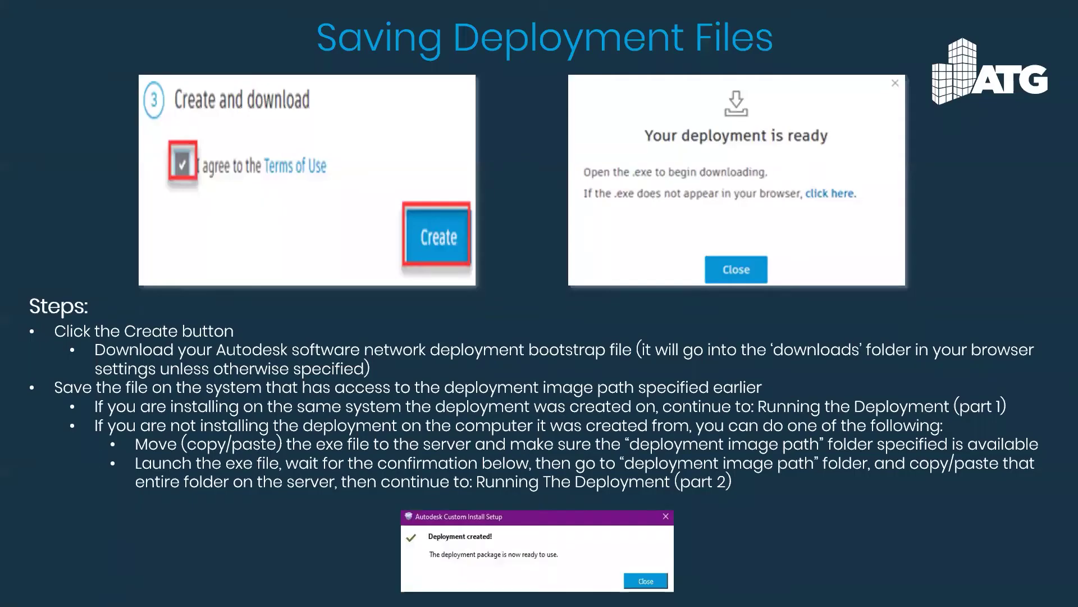
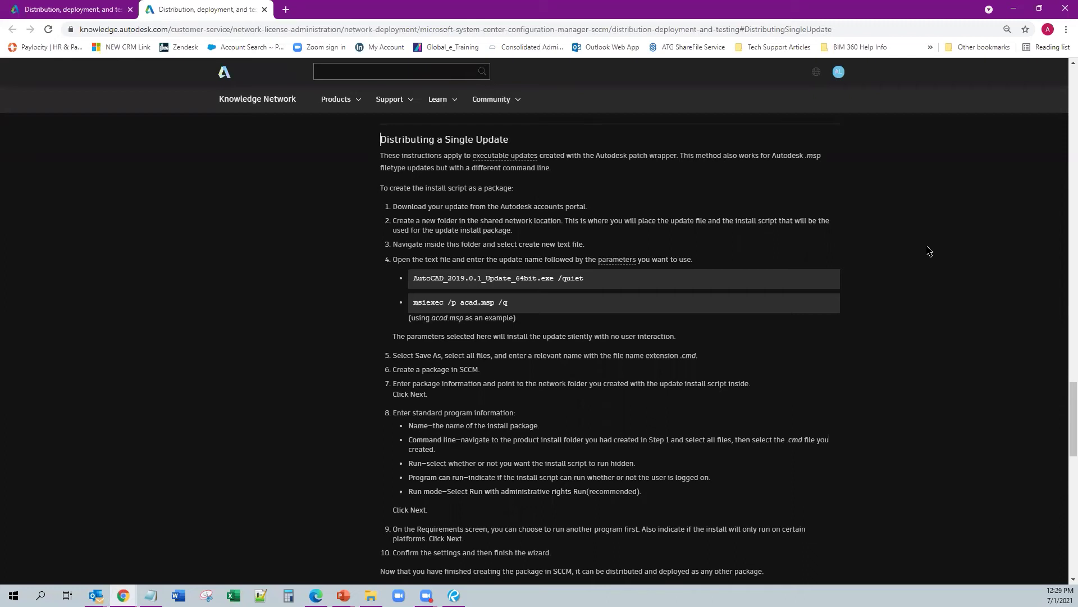
Step: Read further through the Distributing a Single Update instructions in the Autodesk Knowledge Network article
{"action": "scroll", "coordinate": [933, 272], "scroll_direction": "down", "scroll_amount": 3}
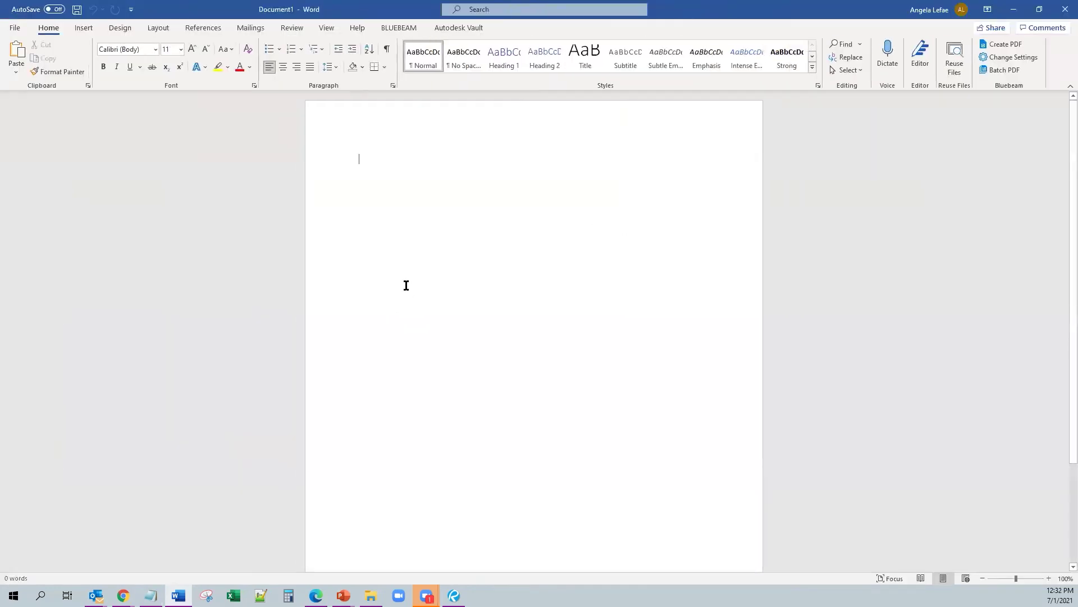
Step: Paste the copied remote installation notes into the blank Word document and delete the closing paragraph beginning "I am not an expert on GPO"
{"action": "key", "text": "ctrl+v"}
{"action": "scroll", "coordinate": [522, 314], "scroll_direction": "down", "scroll_amount": 3}
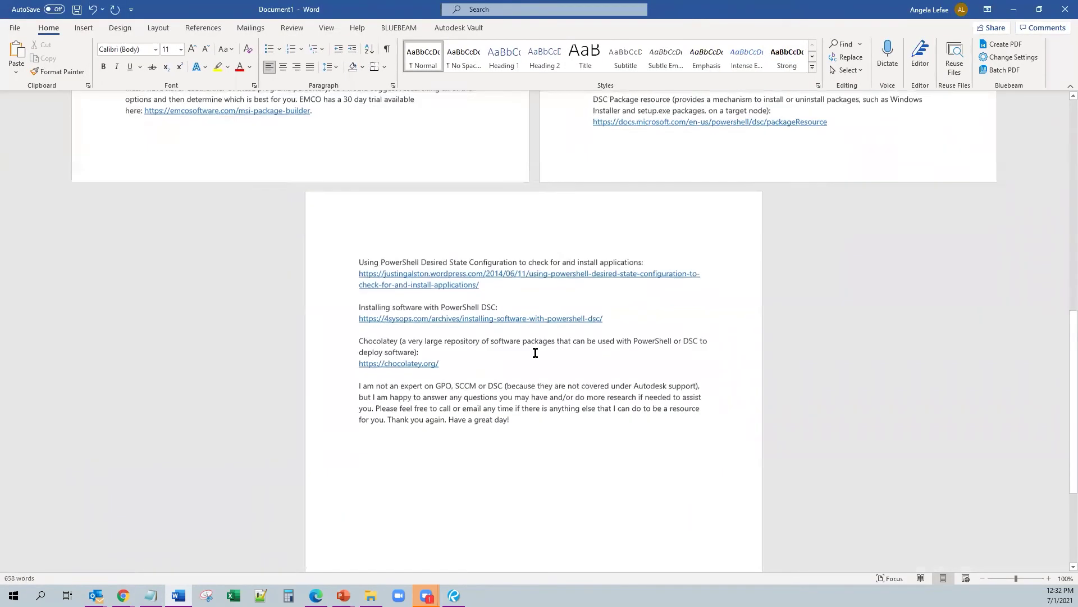
{"action": "left_click_drag", "start_coordinate": [510, 405], "coordinate": [506, 362]}
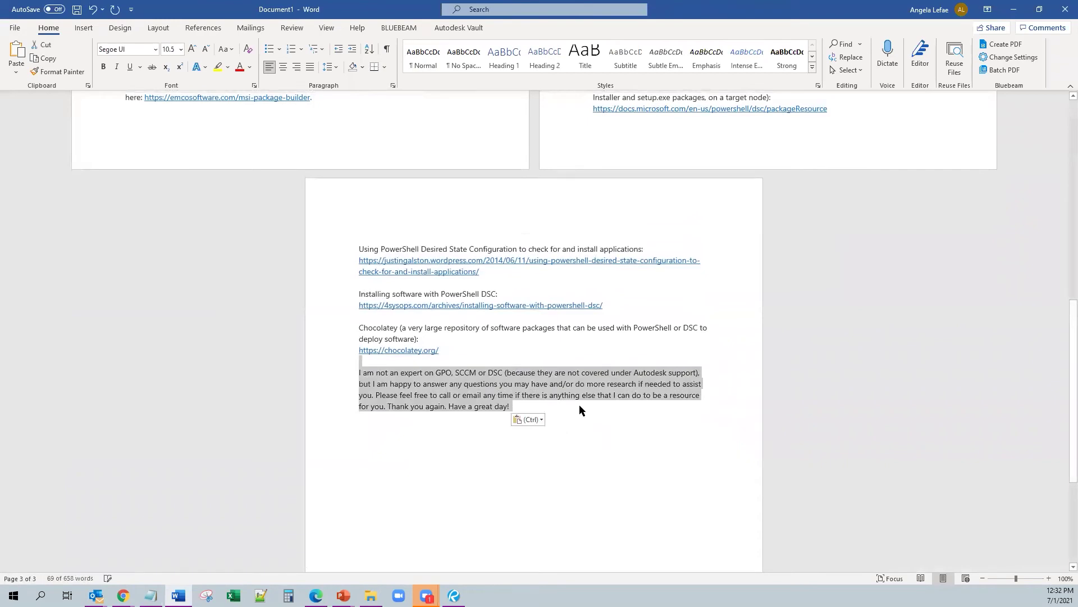
{"action": "key", "text": "Delete"}
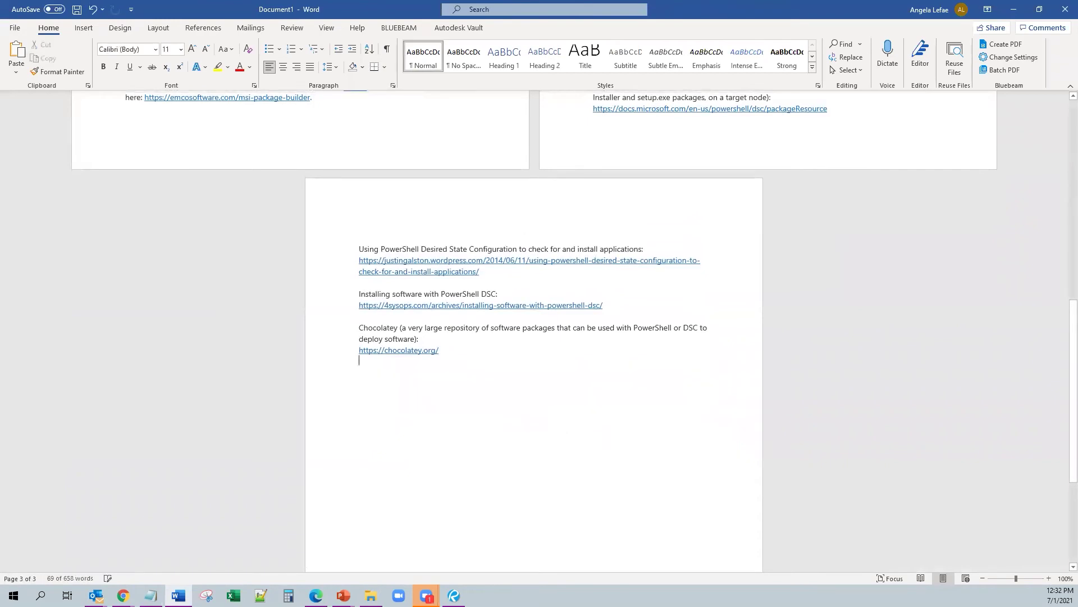
Step: Delete the opening text above the paragraph beginning "Here is the information that I mentioned"
{"action": "scroll", "coordinate": [559, 378], "scroll_direction": "up", "scroll_amount": 5}
{"action": "scroll", "coordinate": [551, 387], "scroll_direction": "up", "scroll_amount": 6}
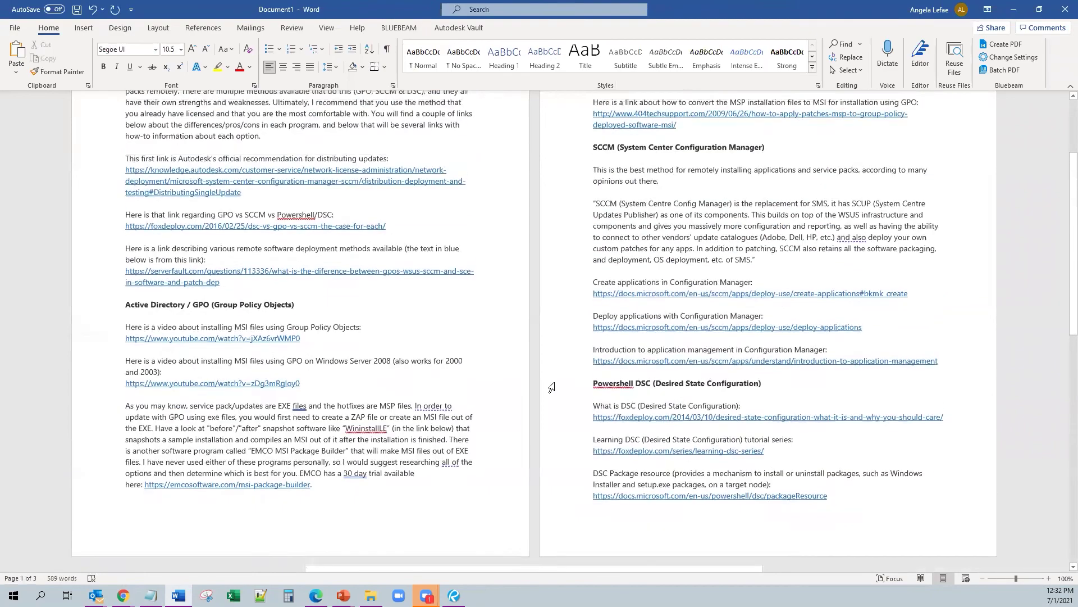
{"action": "left_click_drag", "start_coordinate": [113, 193], "coordinate": [65, 103]}
{"action": "key", "text": "Delete"}
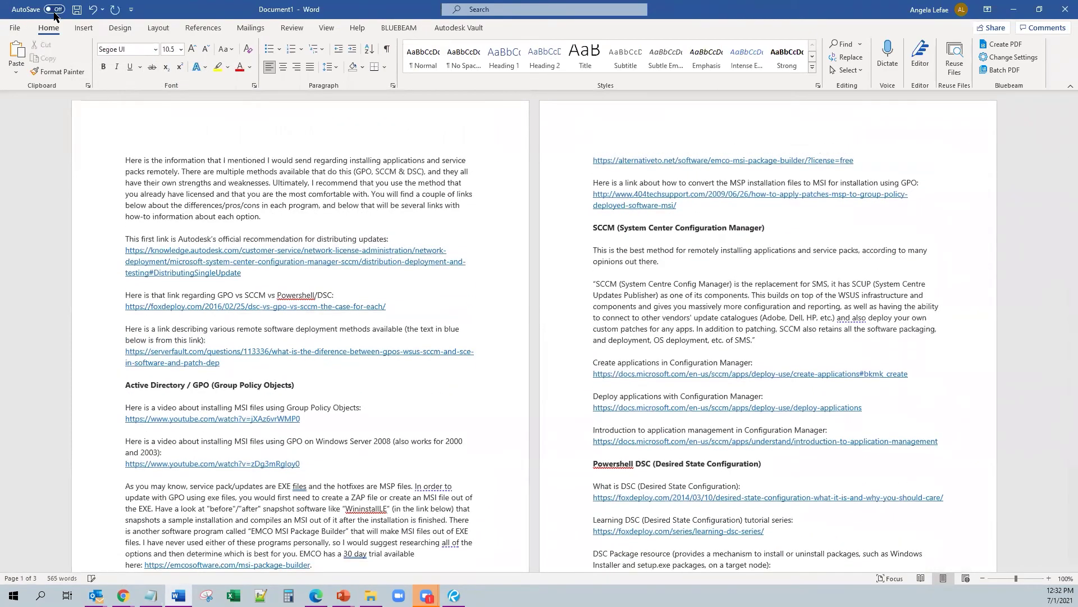
Step: Start saving the document under a new name in the Webinars folder's Online Deployment Creation Autodesk subfolder on the Data (D:) drive
{"action": "left_click", "coordinate": [15, 28]}
{"action": "left_click", "coordinate": [35, 202]}
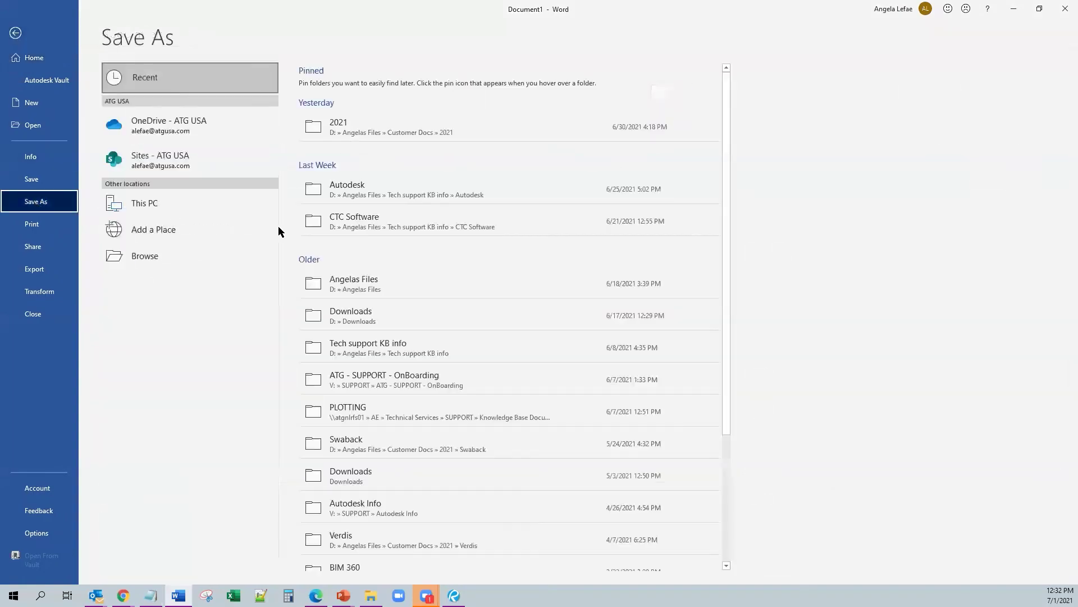
{"action": "key", "text": "F12"}
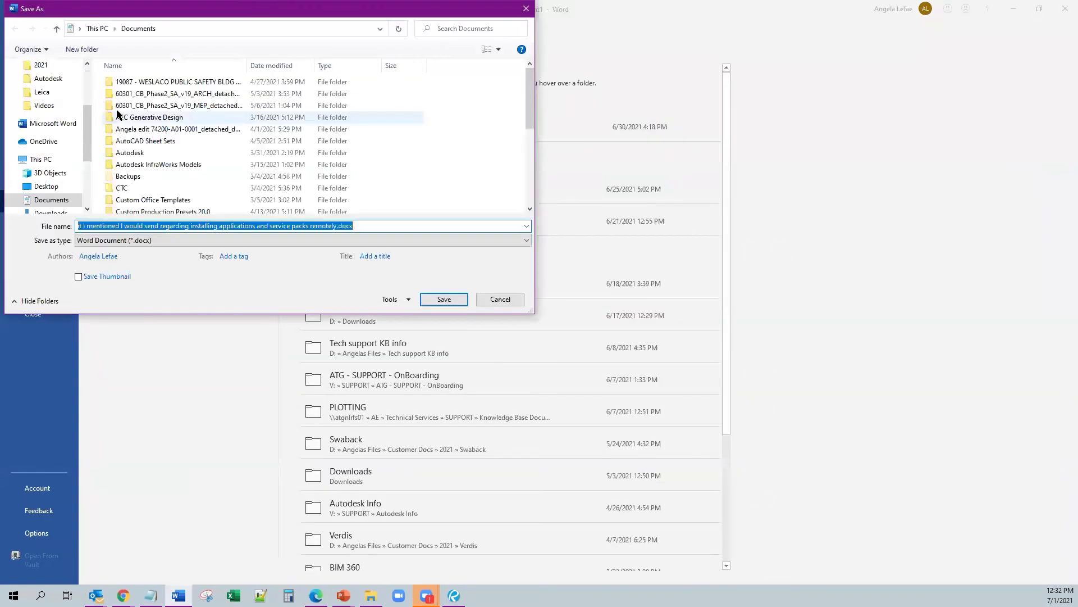
{"action": "scroll", "coordinate": [51, 185], "scroll_direction": "down", "scroll_amount": 1}
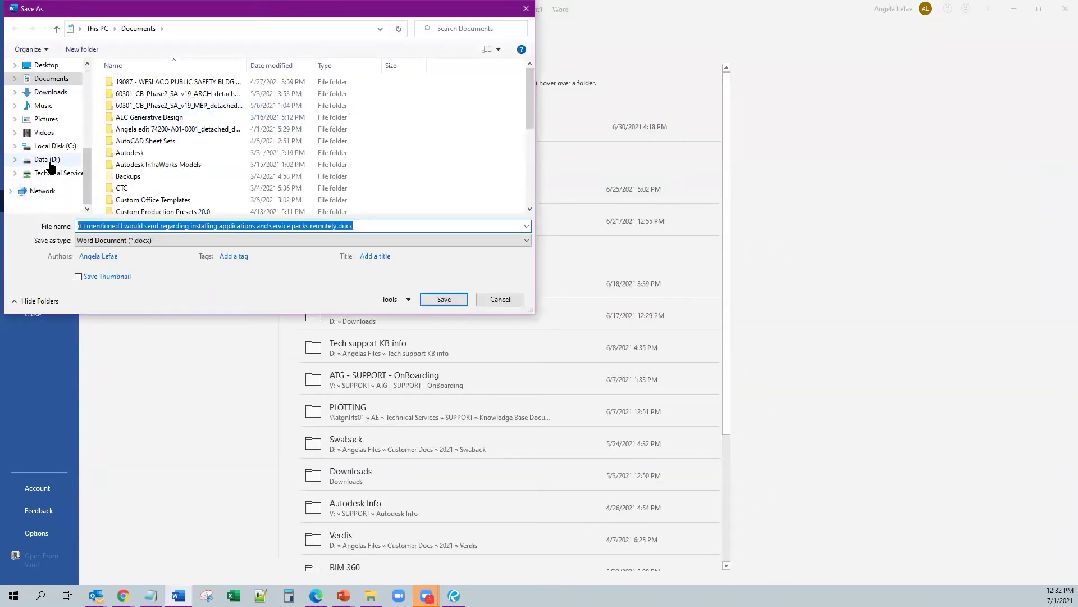
{"action": "left_click", "coordinate": [48, 159]}
{"action": "double_click", "coordinate": [147, 85]}
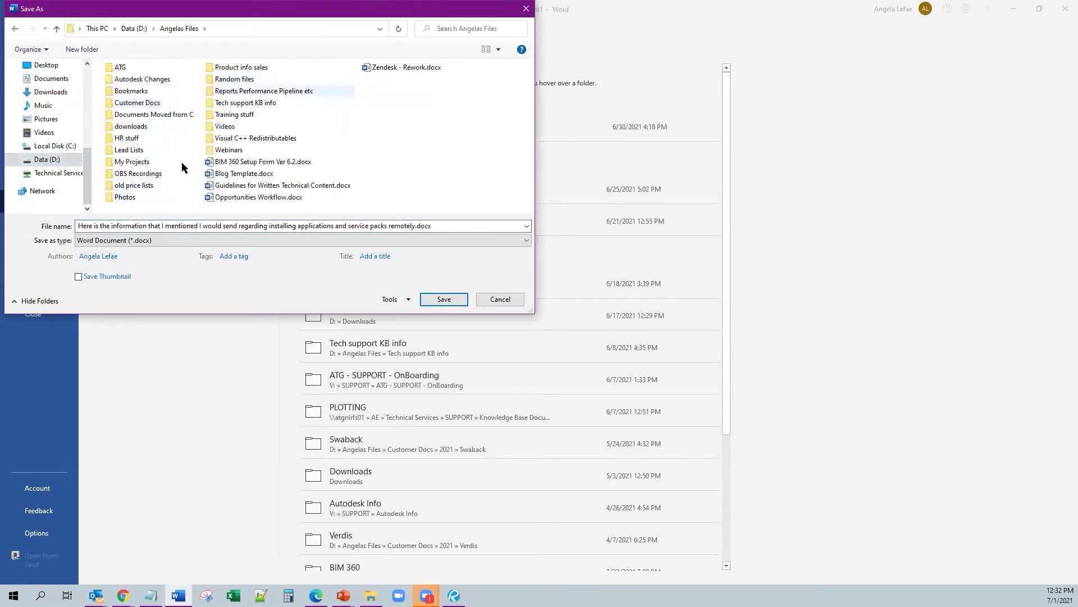
{"action": "double_click", "coordinate": [230, 150]}
{"action": "double_click", "coordinate": [149, 130]}
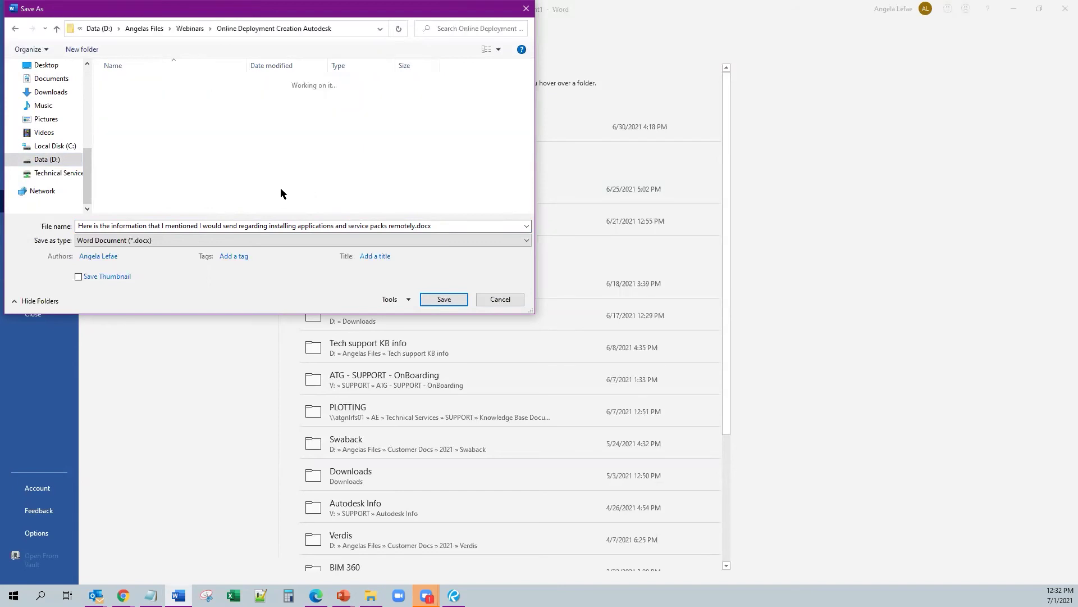
Step: Shorten the file name to "Installing applications and service packs remotely.docx" and save the document
{"action": "triple_click", "coordinate": [411, 225]}
{"action": "left_click", "coordinate": [412, 225]}
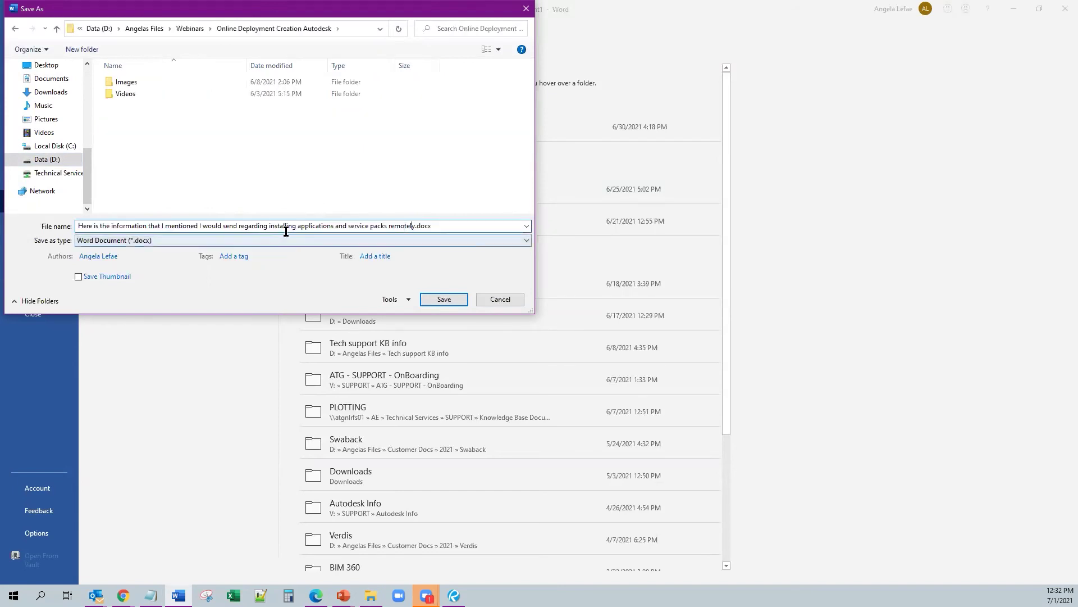
{"action": "left_click", "coordinate": [270, 225]}
{"action": "key", "text": "shift+Home"}
{"action": "type", "text": "I"}
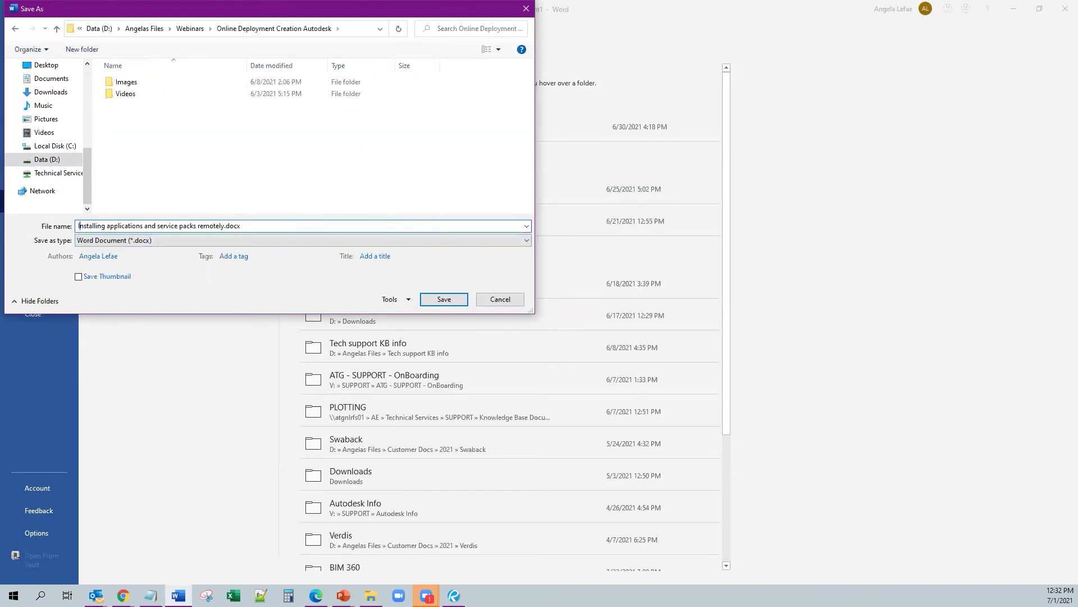
{"action": "left_click", "coordinate": [444, 299]}
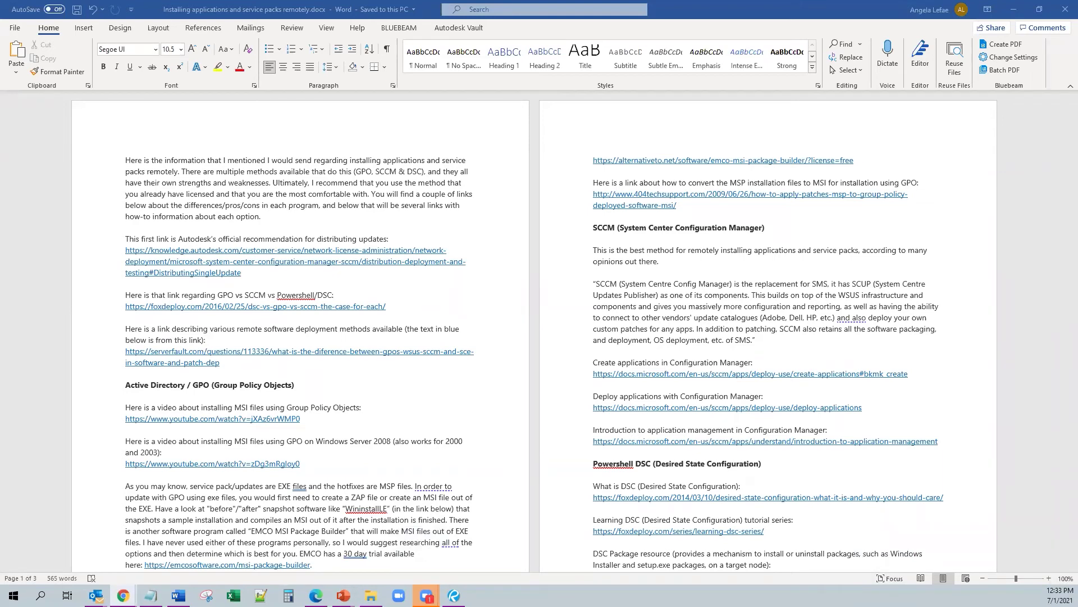
Step: Switch from Word to the Autodesk Account Custom Install page in Edge and review Revit's content paths and optional components
{"action": "left_click", "coordinate": [1021, 11]}
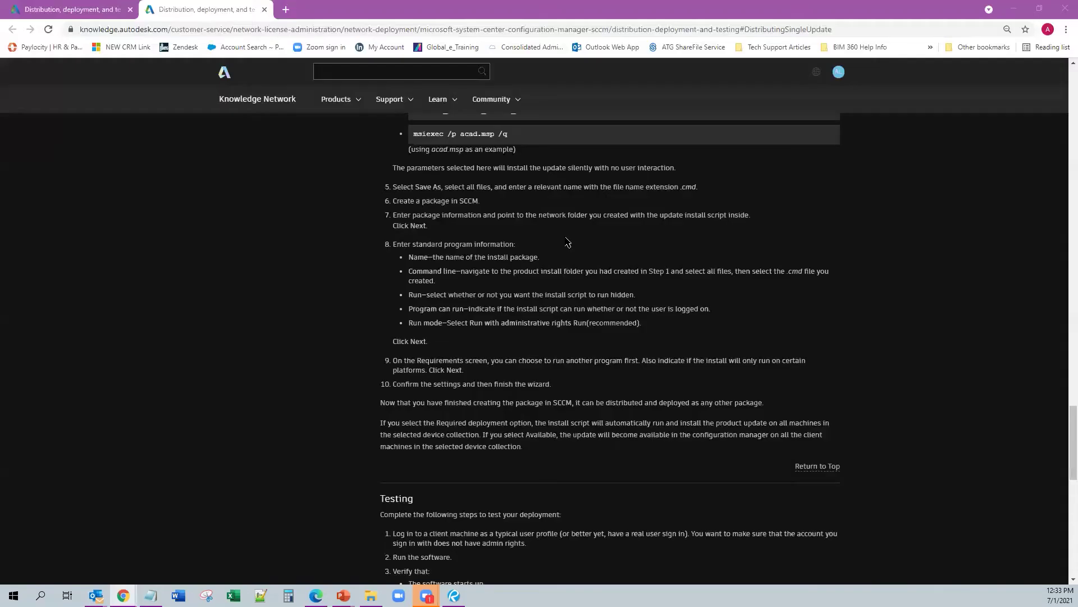
{"action": "left_click", "coordinate": [39, 4]}
{"action": "left_click", "coordinate": [208, 9]}
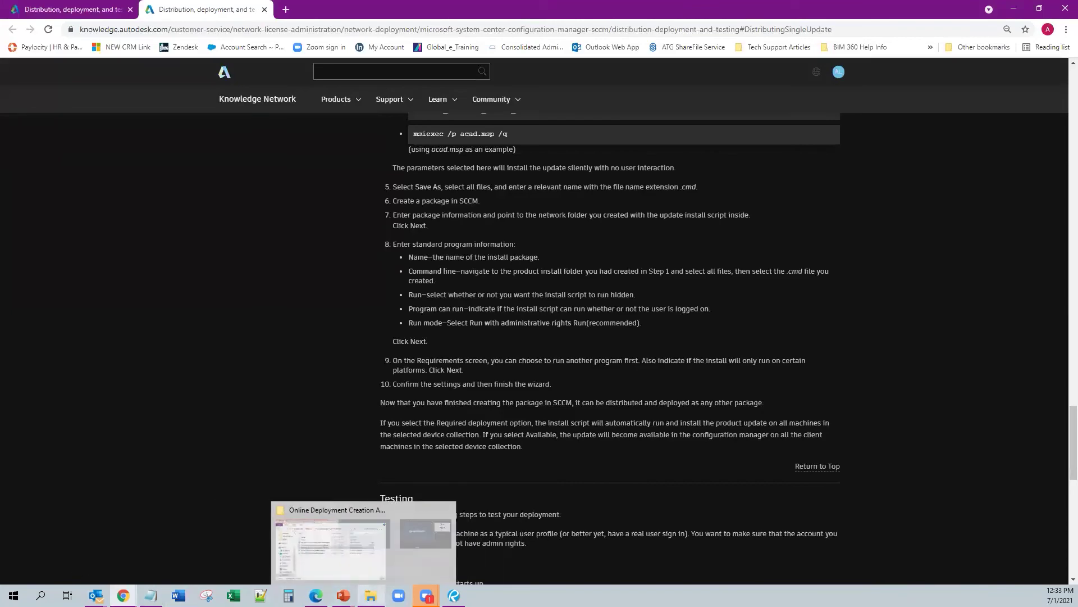
{"action": "left_click", "coordinate": [316, 595]}
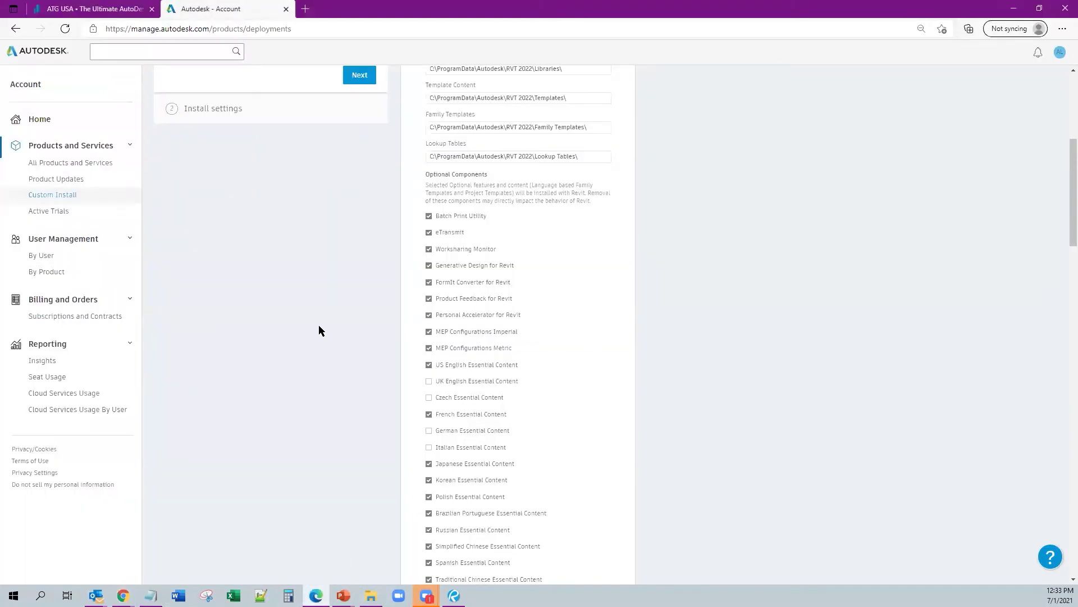
{"action": "scroll", "coordinate": [317, 331], "scroll_direction": "up", "scroll_amount": 6}
{"action": "scroll", "coordinate": [635, 336], "scroll_direction": "down", "scroll_amount": 8}
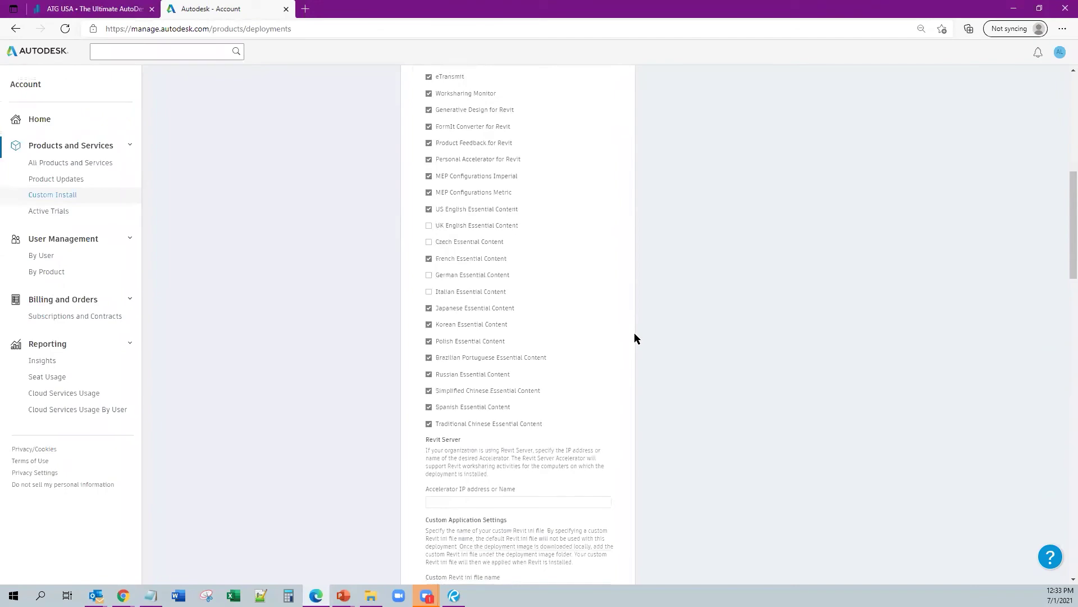
{"action": "scroll", "coordinate": [634, 332], "scroll_direction": "up", "scroll_amount": 4}
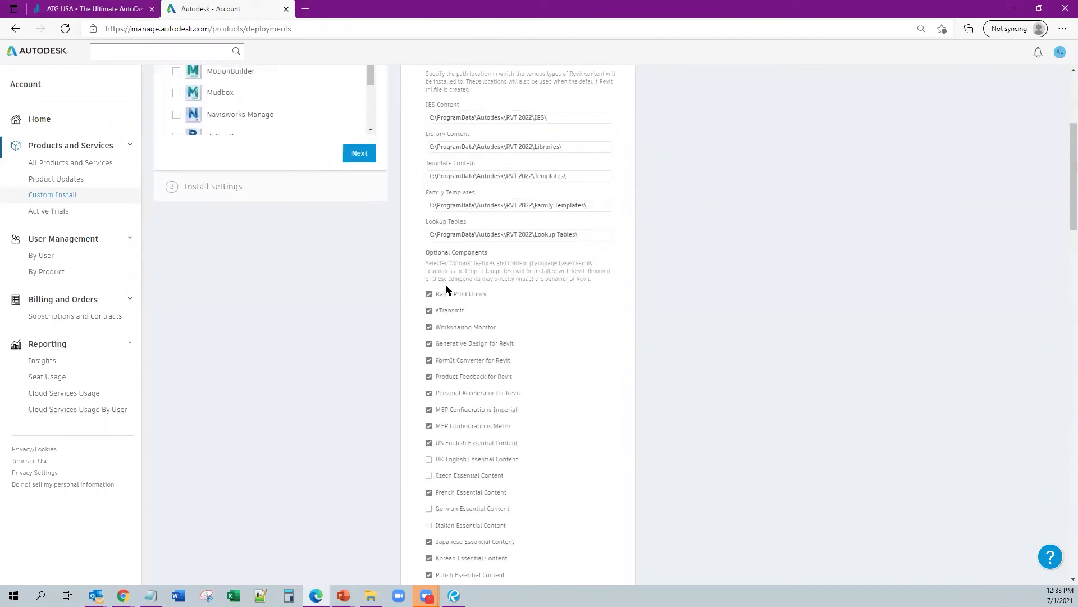
{"action": "scroll", "coordinate": [444, 287], "scroll_direction": "down", "scroll_amount": 3}
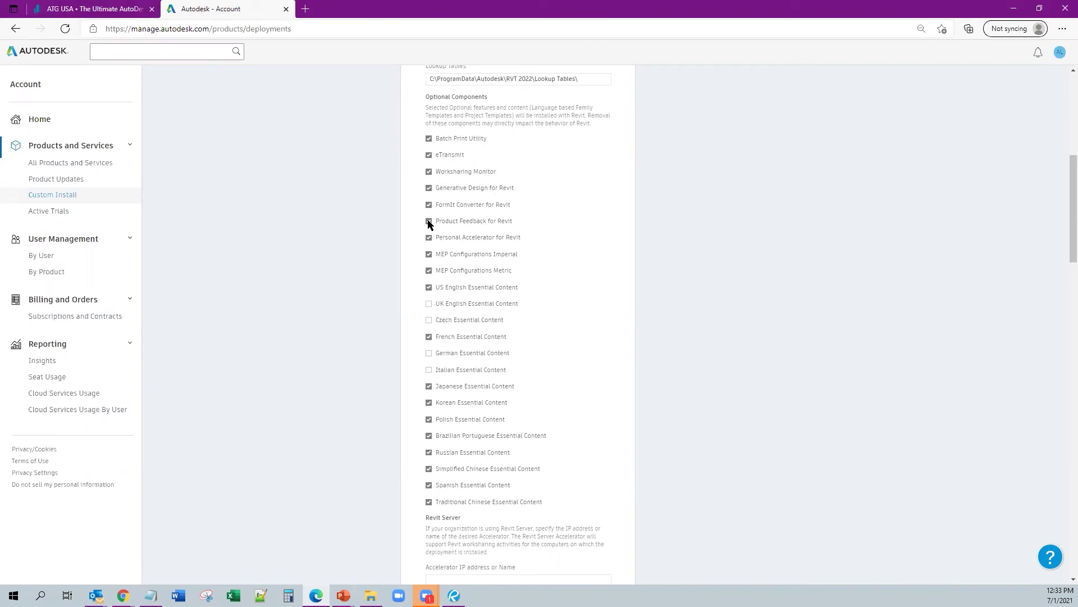
{"action": "scroll", "coordinate": [428, 241], "scroll_direction": "down", "scroll_amount": 3}
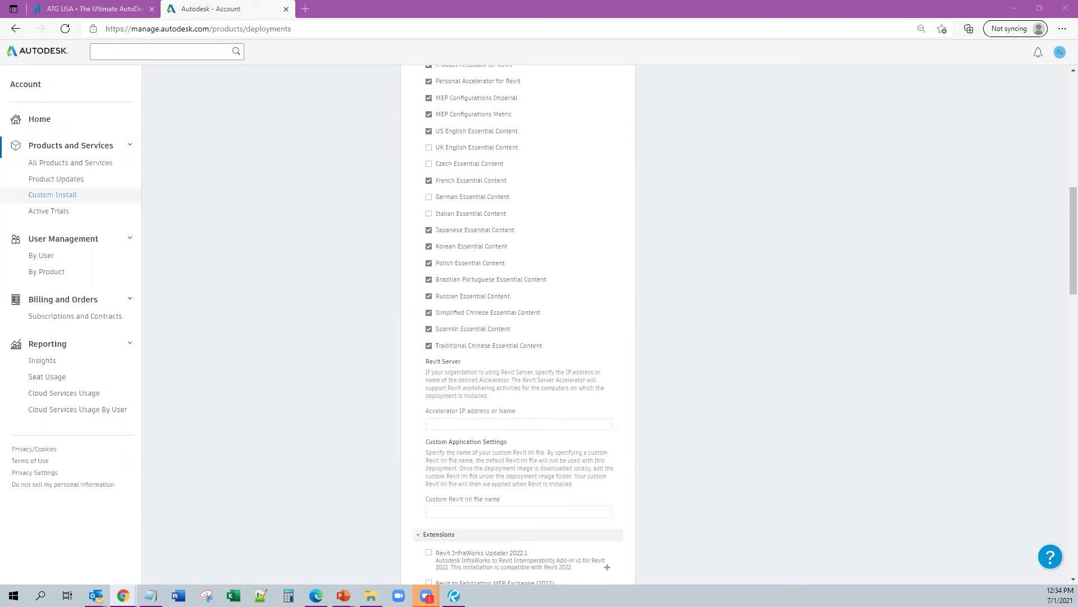
Step: Exclude MEP Configurations Metric and the French, Japanese, Korean, Polish, Brazilian Portuguese, Russian, Simplified and Traditional Chinese, and Spanish Essential Content from Revit's optional components
{"action": "left_click", "coordinate": [429, 180]}
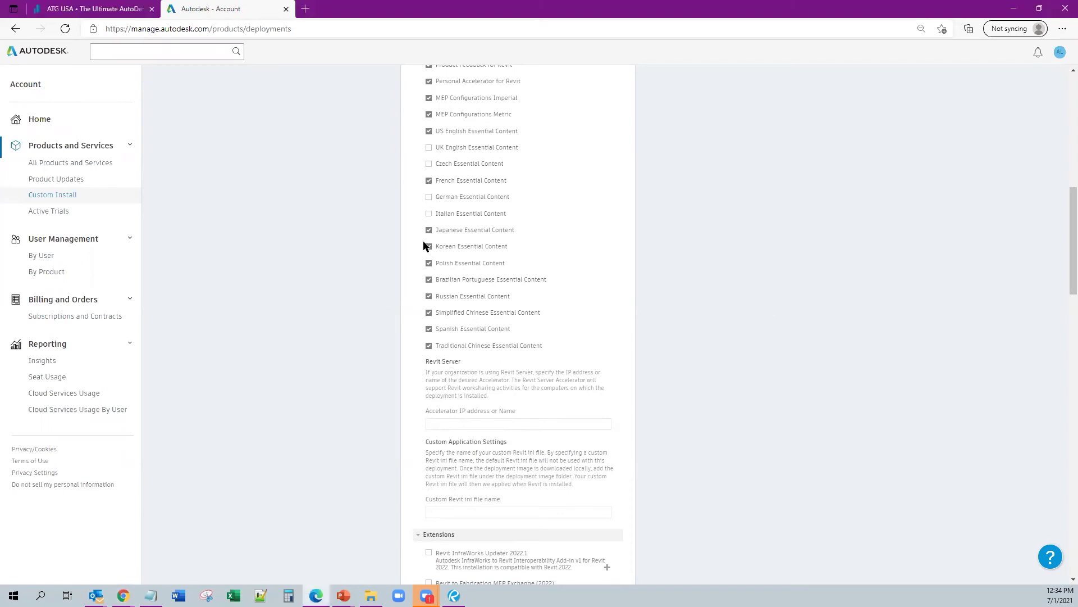
{"action": "left_click", "coordinate": [429, 230]}
{"action": "left_click", "coordinate": [429, 246]}
{"action": "left_click", "coordinate": [428, 263]}
{"action": "left_click", "coordinate": [429, 297]}
{"action": "left_click", "coordinate": [428, 329]}
{"action": "left_click", "coordinate": [429, 312]}
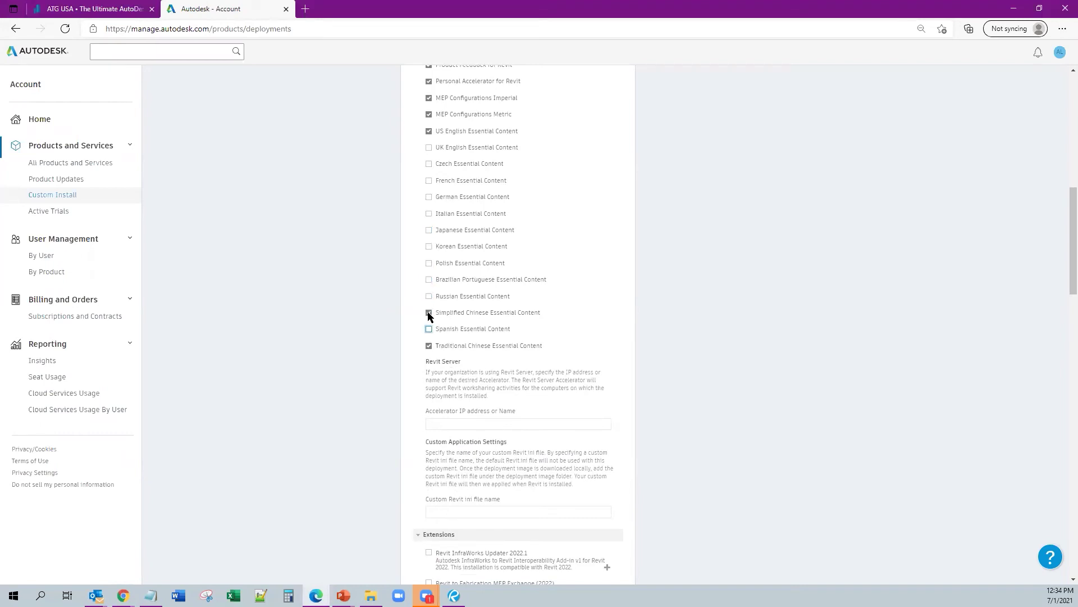
{"action": "left_click", "coordinate": [428, 346]}
{"action": "scroll", "coordinate": [818, 201], "scroll_direction": "up", "scroll_amount": 3}
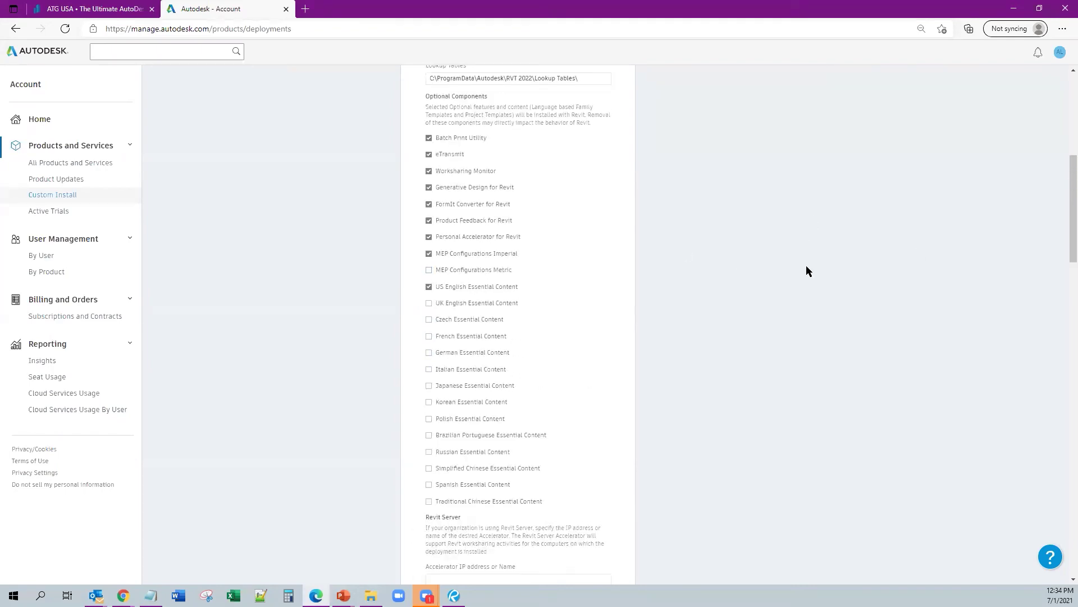
Step: Examine the Revit Server and custom Revit.ini settings and the Extensions and Content lists of the Revit package
{"action": "scroll", "coordinate": [806, 265], "scroll_direction": "down", "scroll_amount": 9}
{"action": "scroll", "coordinate": [800, 248], "scroll_direction": "up", "scroll_amount": 6}
{"action": "scroll", "coordinate": [801, 254], "scroll_direction": "up", "scroll_amount": 1}
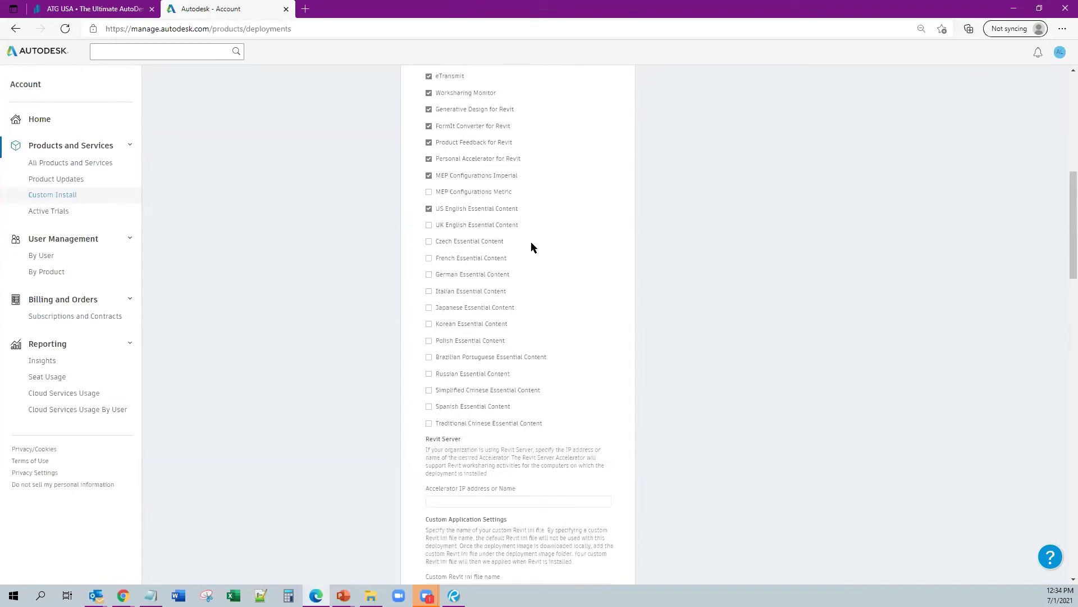
{"action": "scroll", "coordinate": [772, 201], "scroll_direction": "down", "scroll_amount": 10}
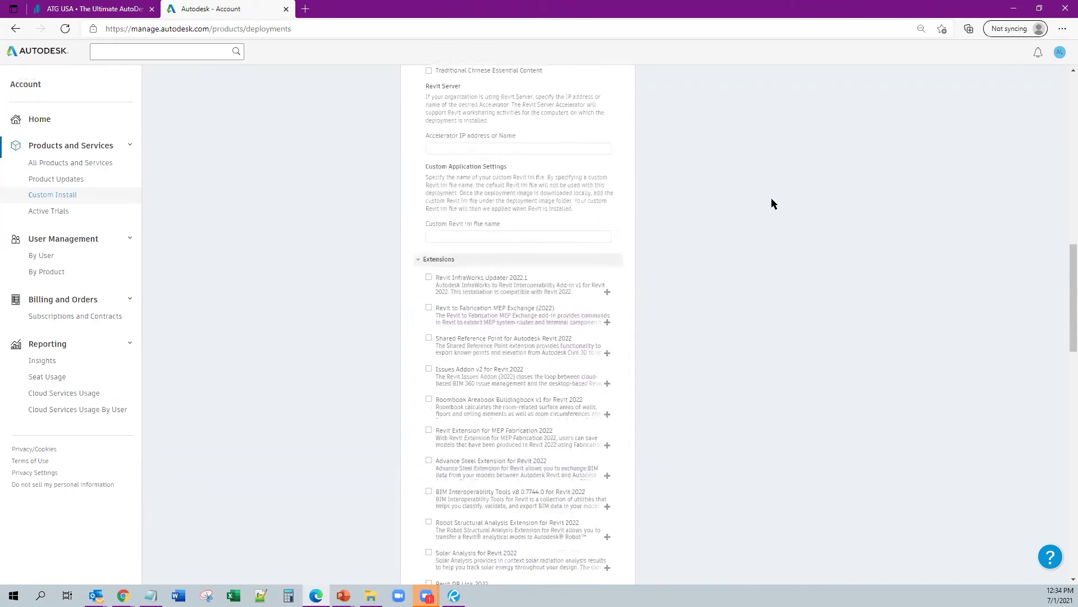
{"action": "scroll", "coordinate": [772, 204], "scroll_direction": "up", "scroll_amount": 1}
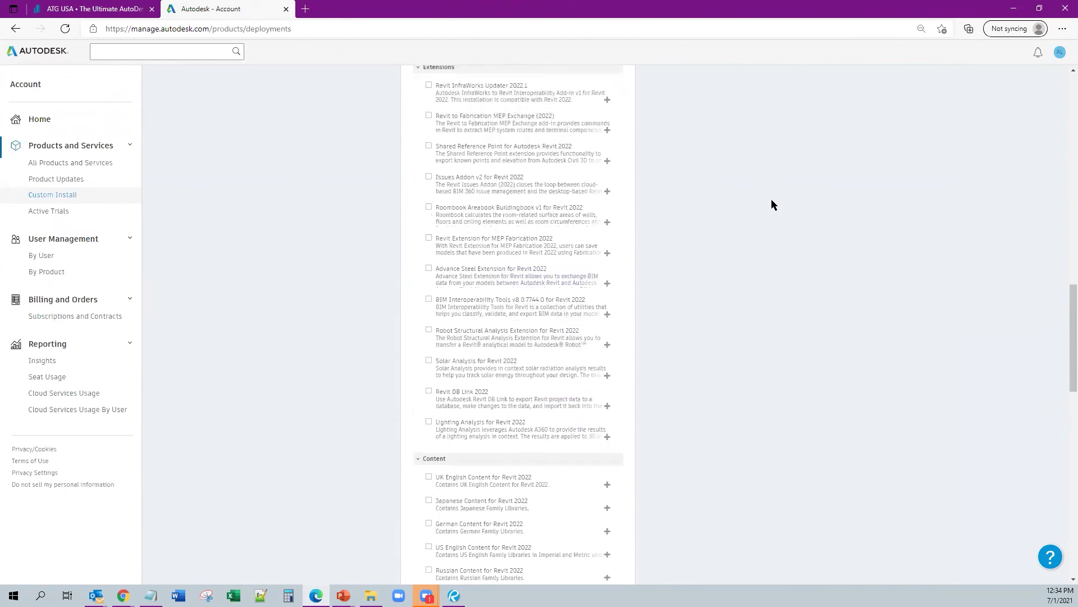
{"action": "scroll", "coordinate": [771, 200], "scroll_direction": "up", "scroll_amount": 1}
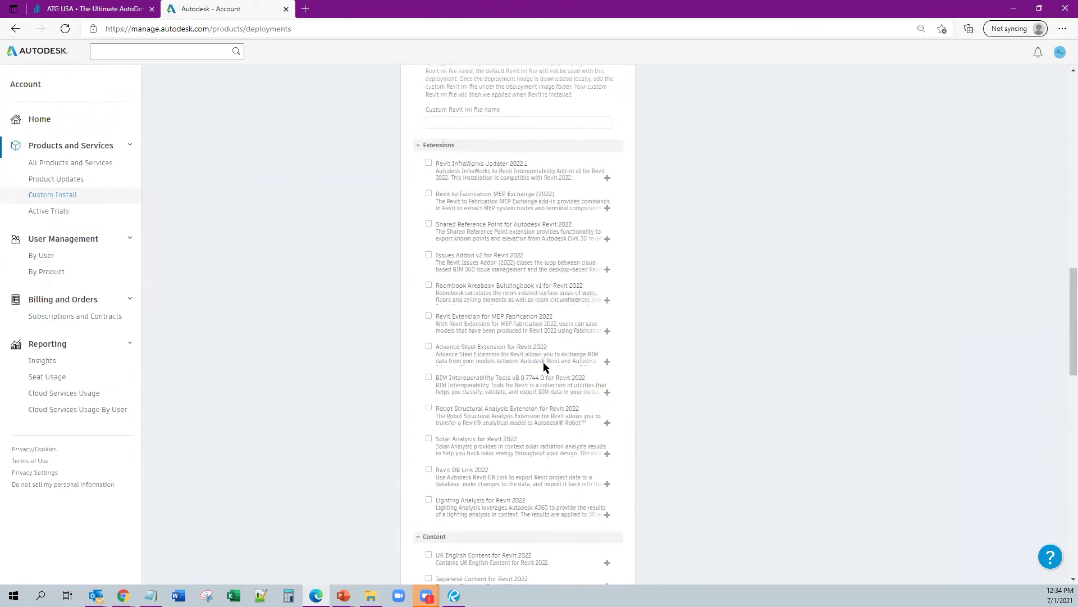
Step: Expand the descriptions of the Robot Structural Analysis, BIM Interoperability Tools, Advance Steel and MEP Fabrication extensions for Revit 2022
{"action": "left_click", "coordinate": [607, 422]}
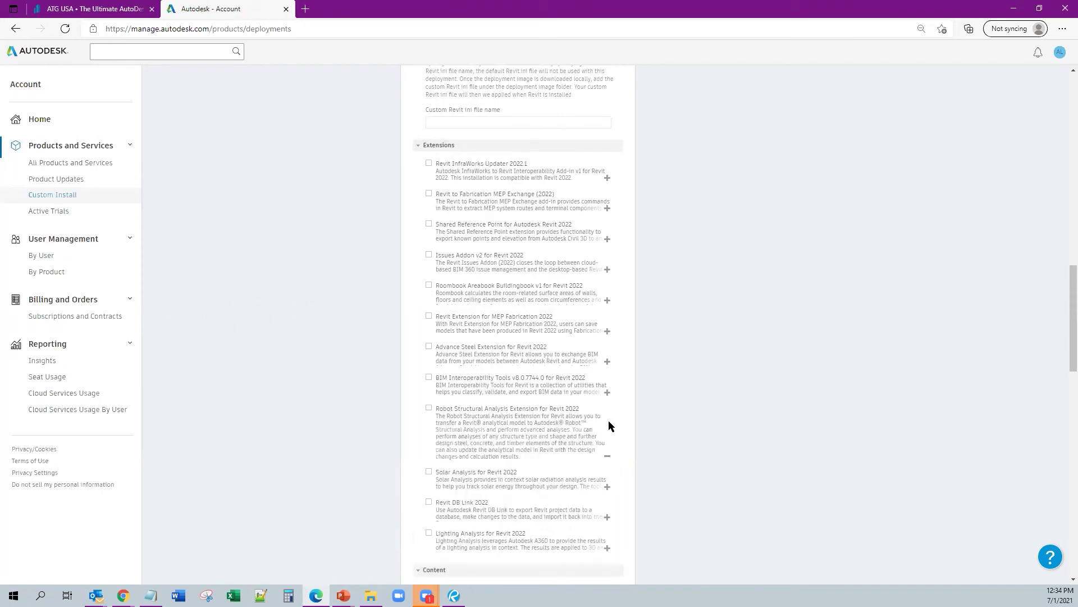
{"action": "left_click", "coordinate": [607, 391]}
{"action": "left_click", "coordinate": [607, 361]}
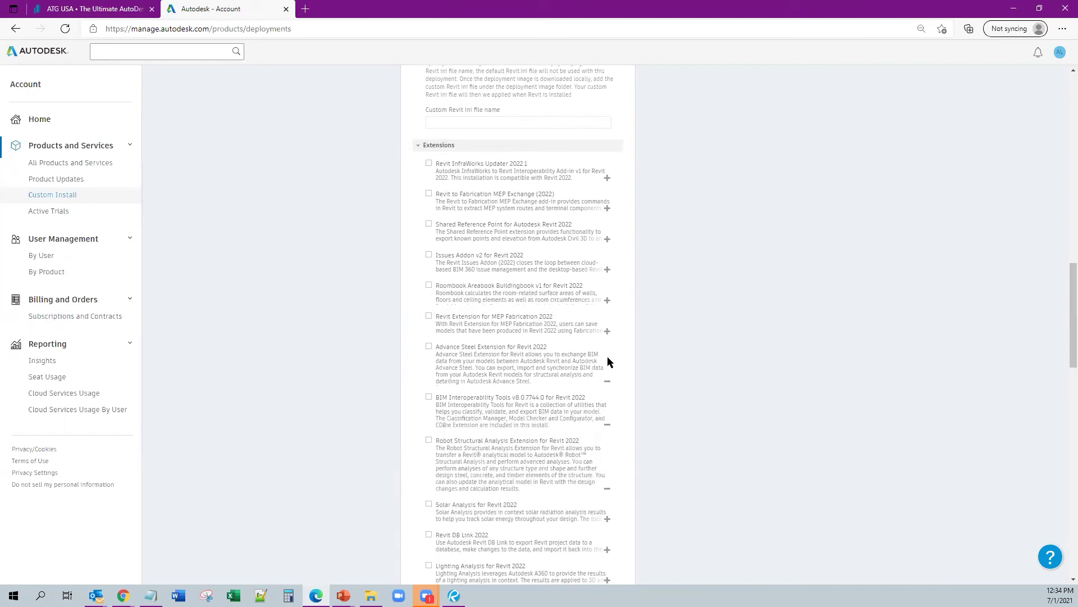
{"action": "left_click", "coordinate": [608, 330]}
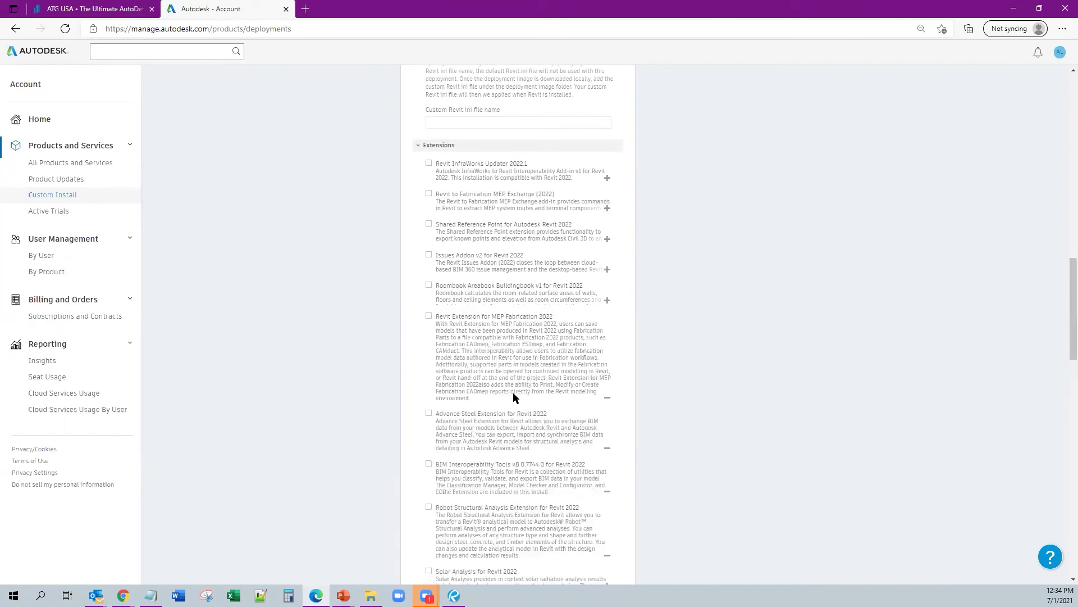
Step: Review the remaining Revit extensions and the regional language packs in the Content list
{"action": "scroll", "coordinate": [511, 359], "scroll_direction": "down", "scroll_amount": 4}
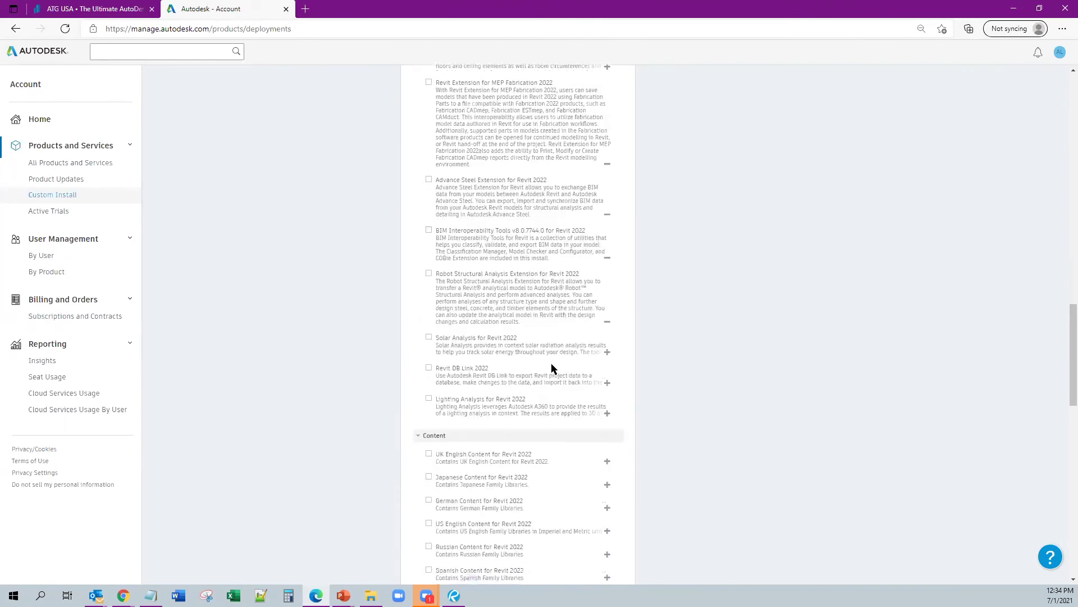
{"action": "scroll", "coordinate": [557, 352], "scroll_direction": "down", "scroll_amount": 5}
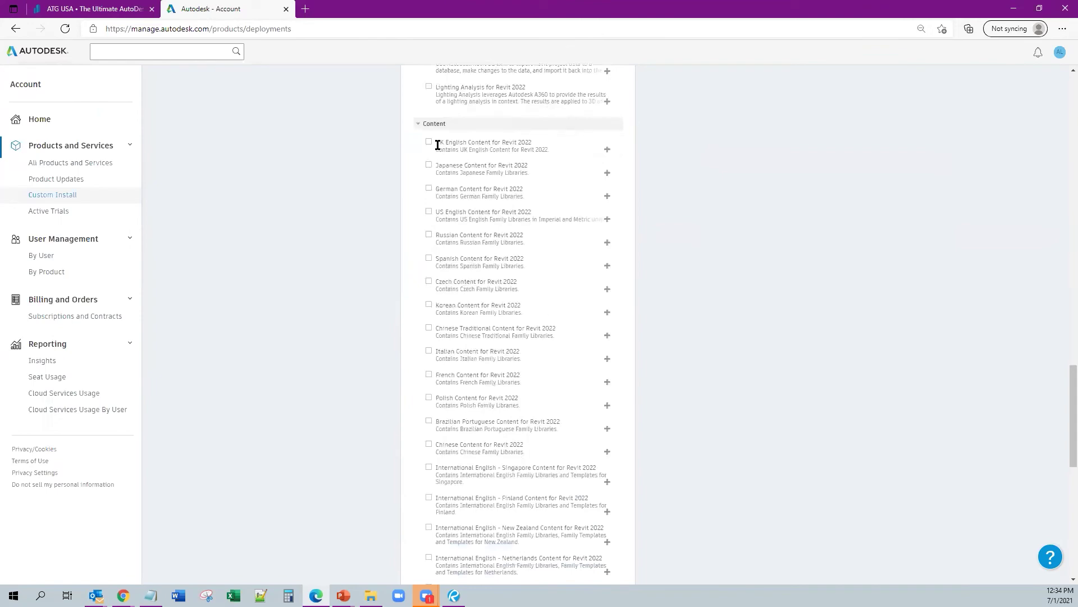
{"action": "scroll", "coordinate": [500, 354], "scroll_direction": "down", "scroll_amount": 6}
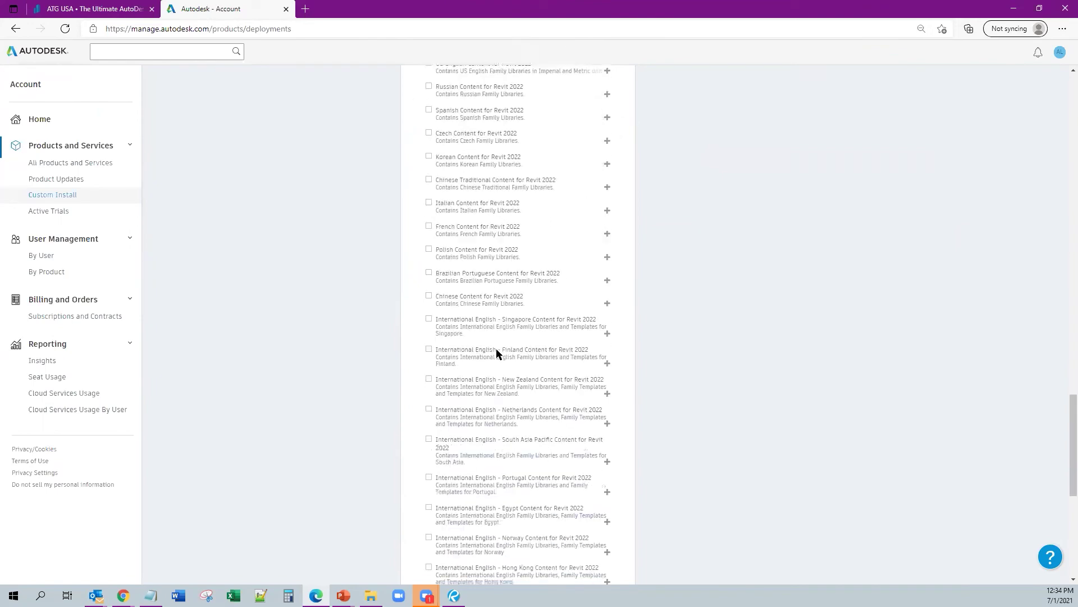
{"action": "scroll", "coordinate": [504, 361], "scroll_direction": "up", "scroll_amount": 9}
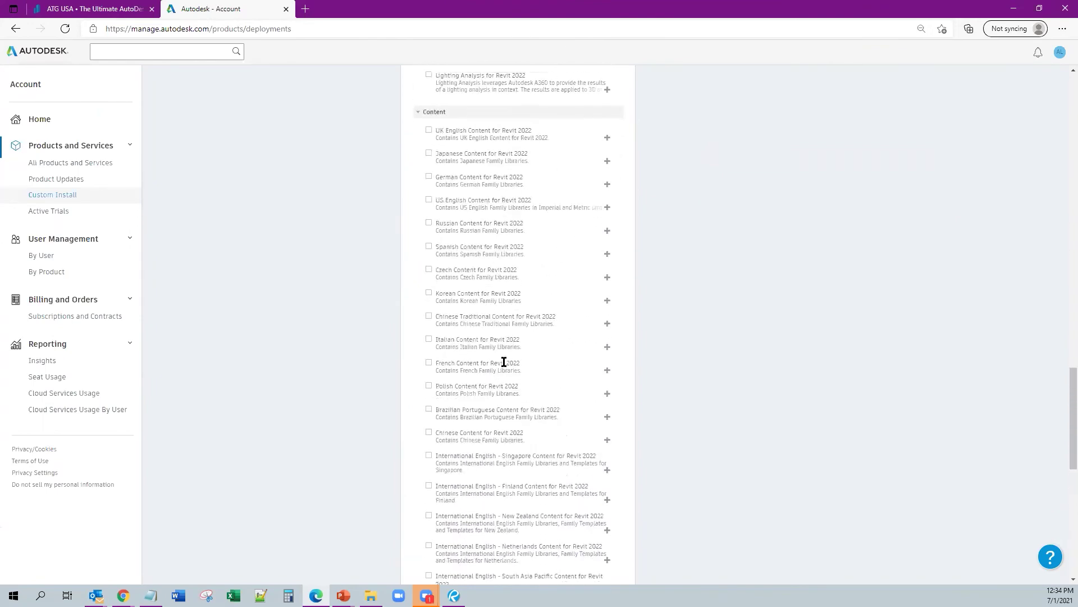
{"action": "scroll", "coordinate": [504, 362], "scroll_direction": "down", "scroll_amount": 3}
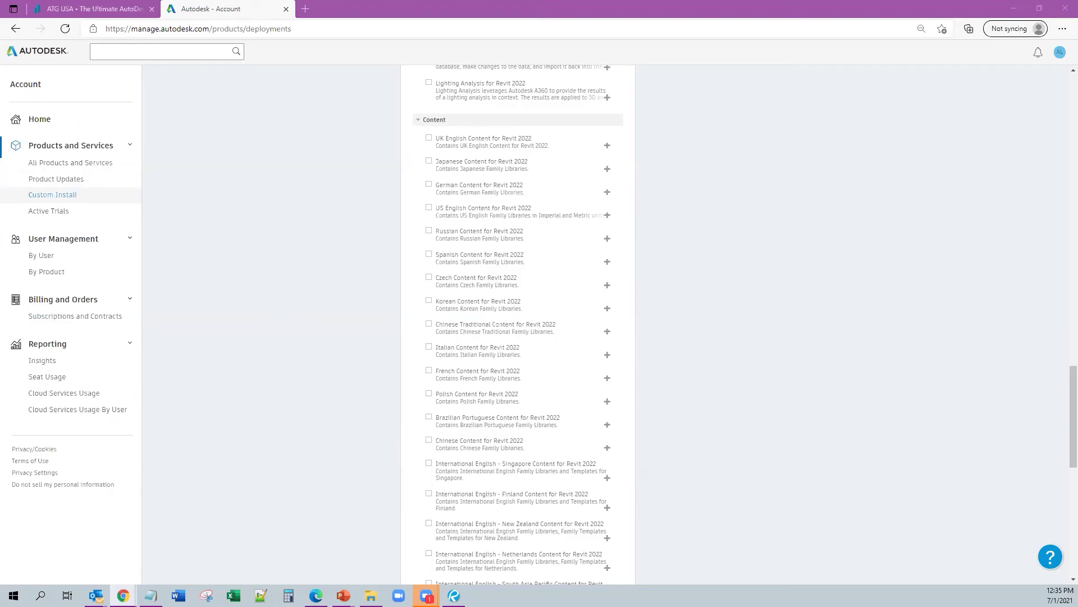
Step: Switch to Chrome and read the "Changes to Revit Deployments in 2022" blog article, covering lessons learned, new capabilities and optional components
{"action": "key", "text": "alt+Tab"}
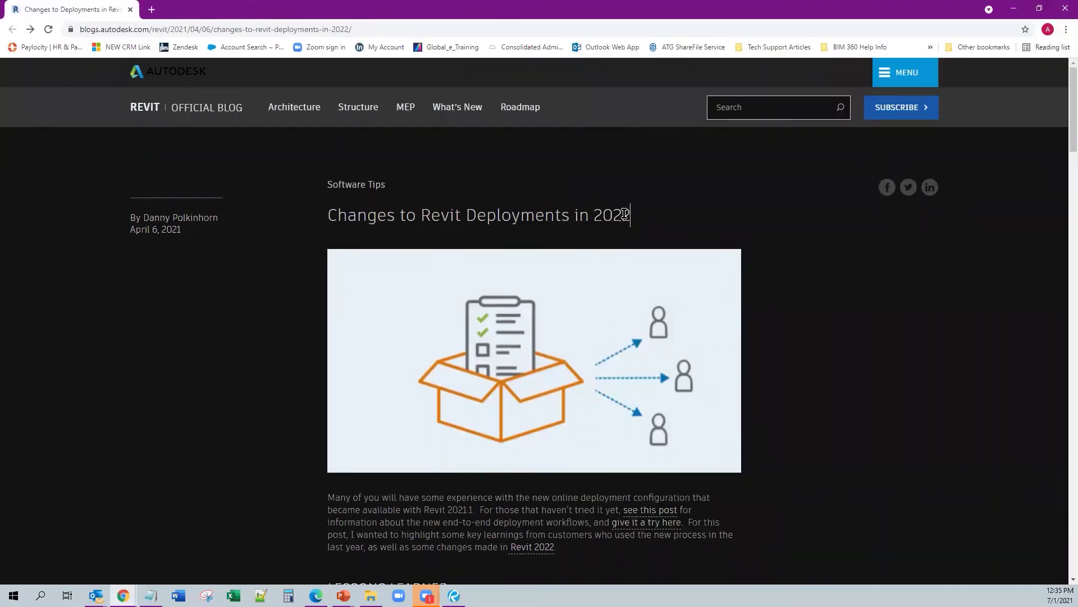
{"action": "scroll", "coordinate": [628, 216], "scroll_direction": "down", "scroll_amount": 4}
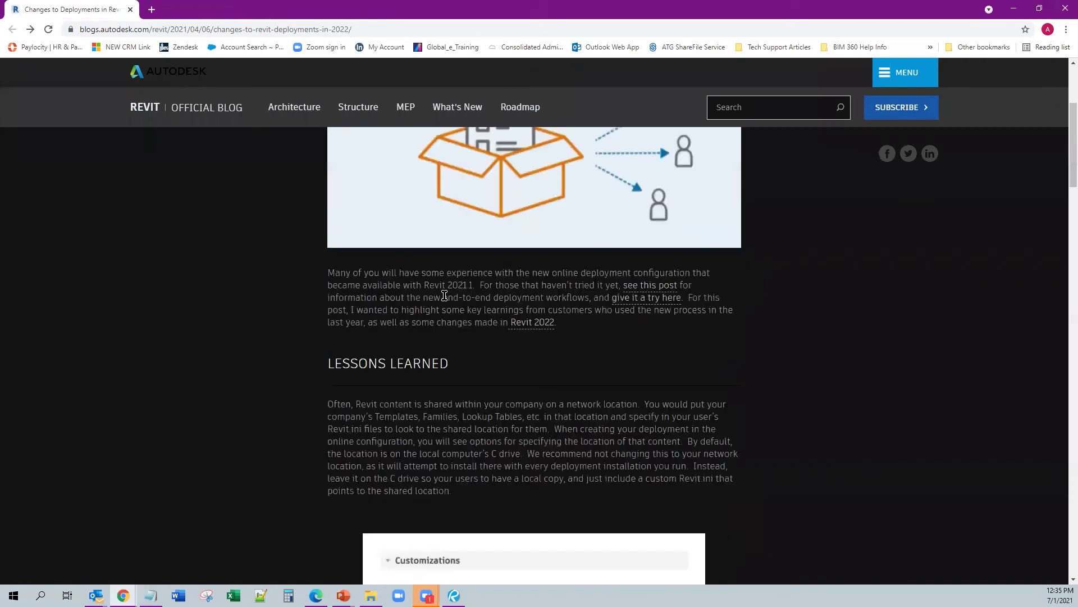
{"action": "scroll", "coordinate": [441, 291], "scroll_direction": "up", "scroll_amount": 4}
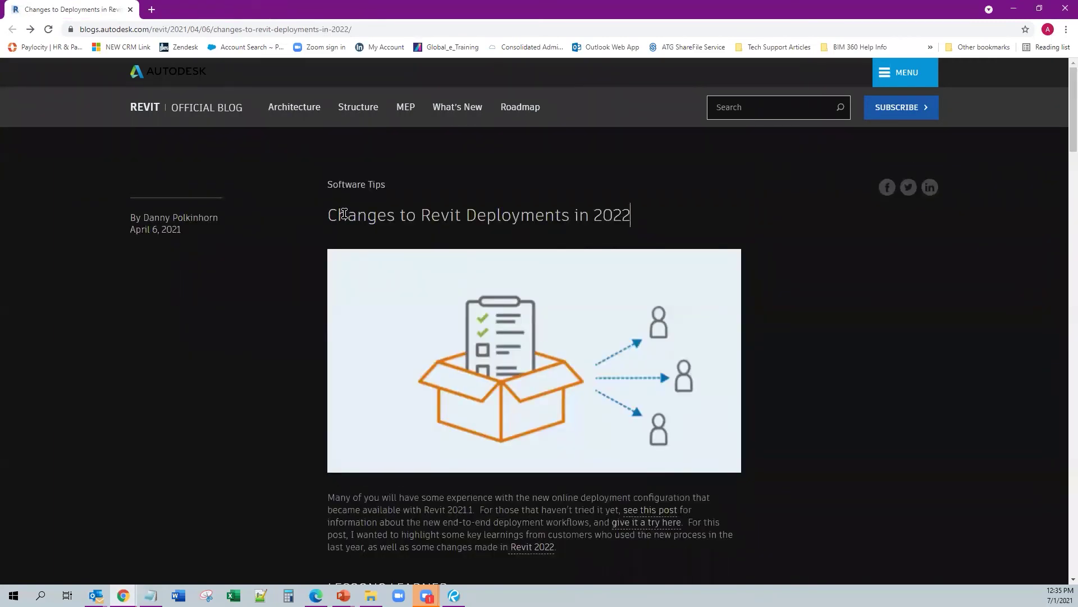
{"action": "scroll", "coordinate": [378, 241], "scroll_direction": "down", "scroll_amount": 9}
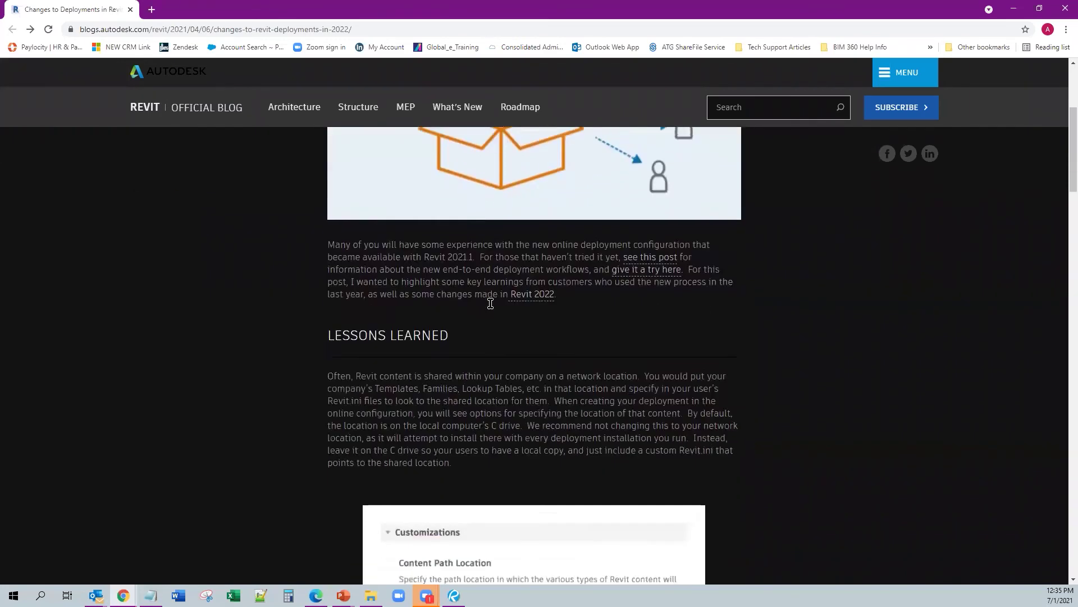
{"action": "scroll", "coordinate": [490, 303], "scroll_direction": "down", "scroll_amount": 5}
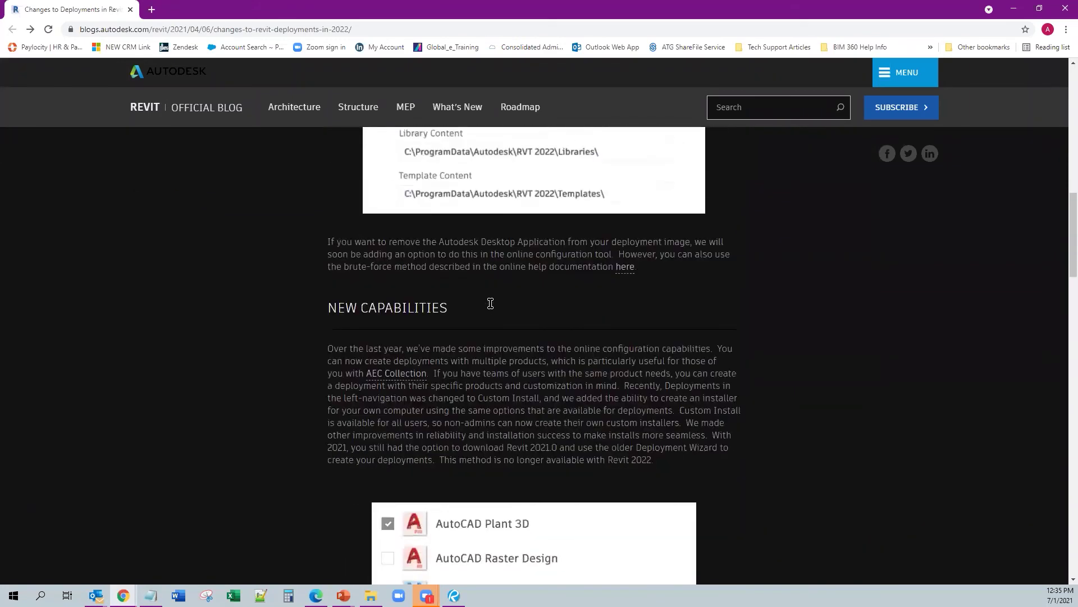
{"action": "scroll", "coordinate": [492, 306], "scroll_direction": "down", "scroll_amount": 11}
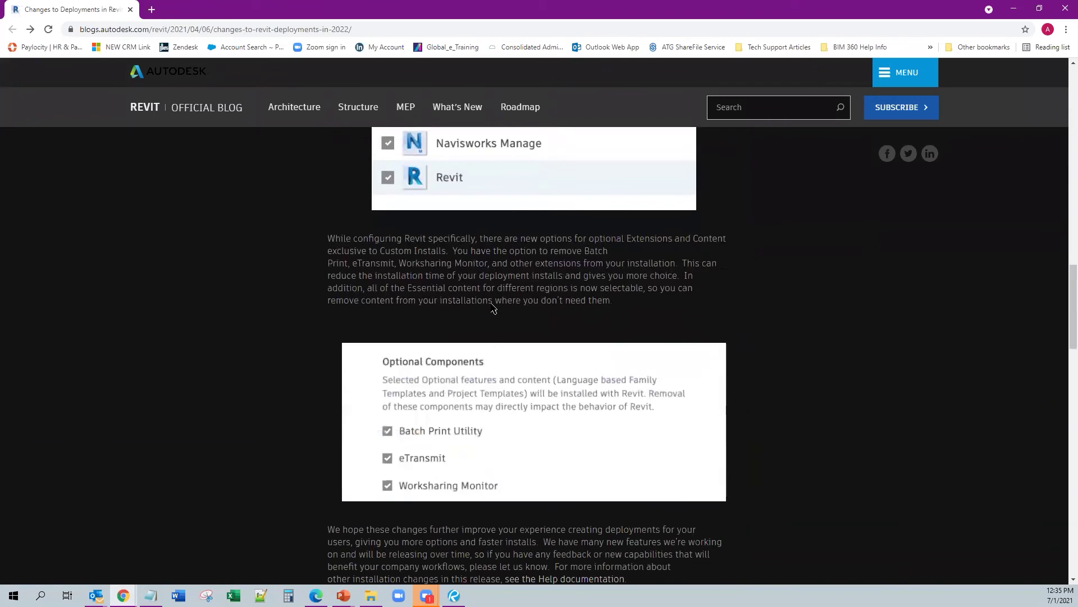
{"action": "scroll", "coordinate": [490, 304], "scroll_direction": "up", "scroll_amount": 18}
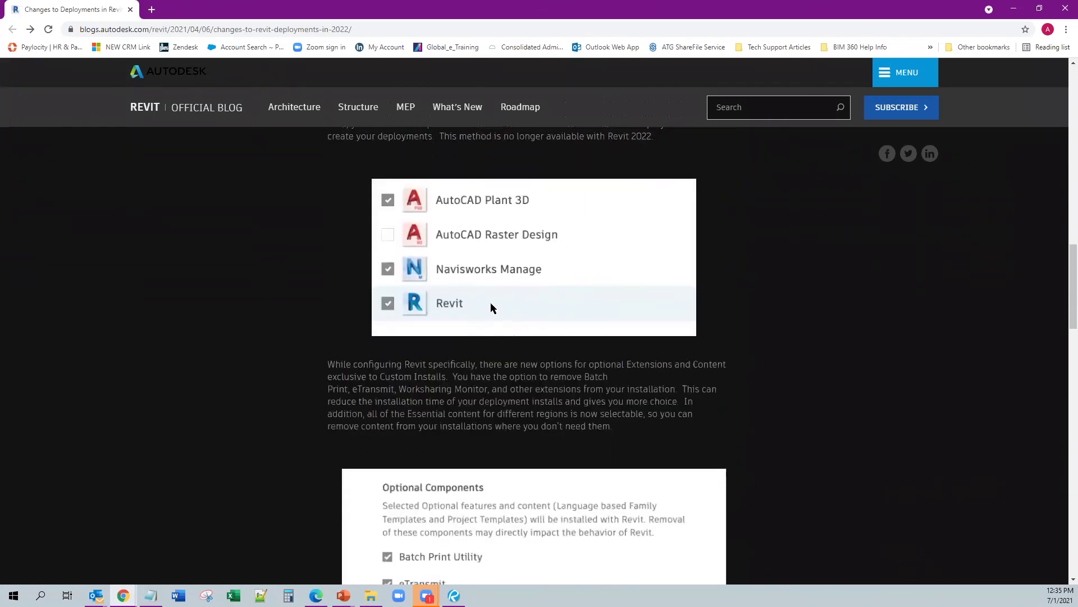
{"action": "scroll", "coordinate": [496, 317], "scroll_direction": "up", "scroll_amount": 4}
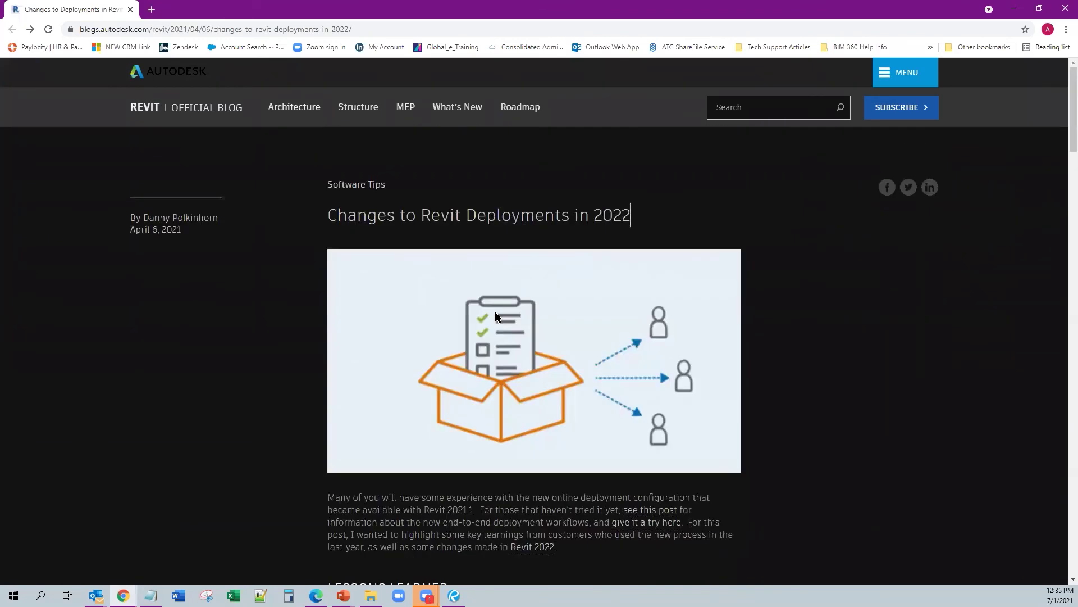
{"action": "scroll", "coordinate": [496, 317], "scroll_direction": "down", "scroll_amount": 1}
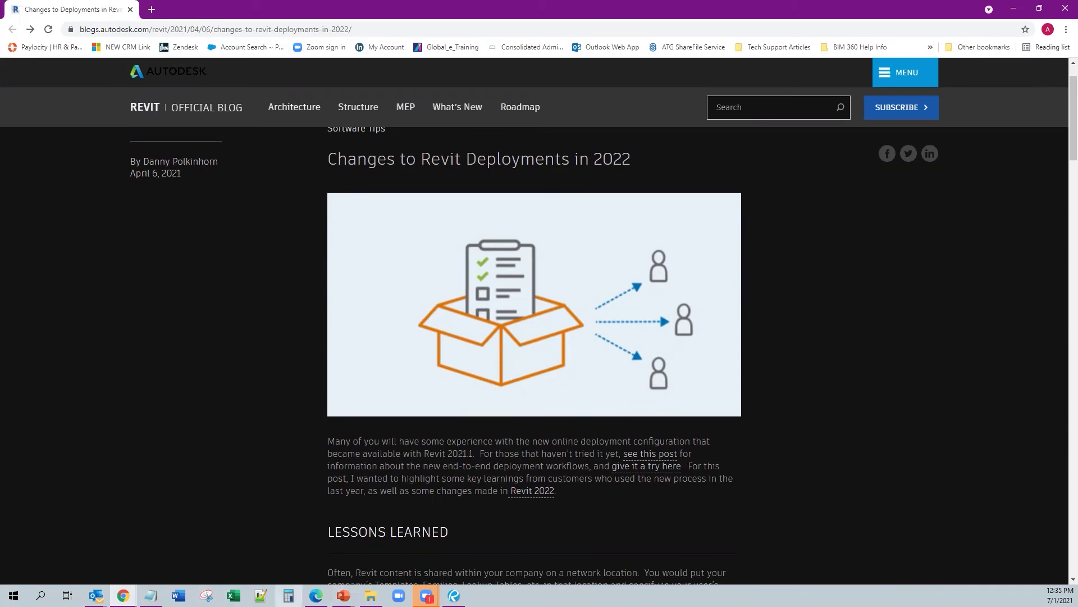
Step: Switch back to the Autodesk Account portal in Edge and search the product updates for "revit 2021"
{"action": "left_click", "coordinate": [315, 595]}
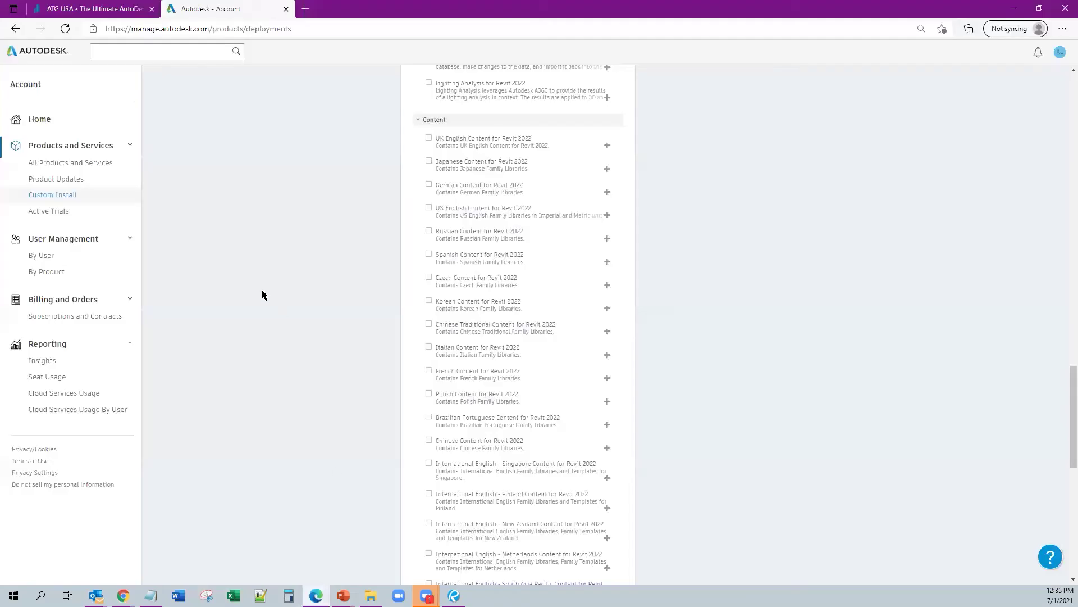
{"action": "left_click", "coordinate": [63, 181]}
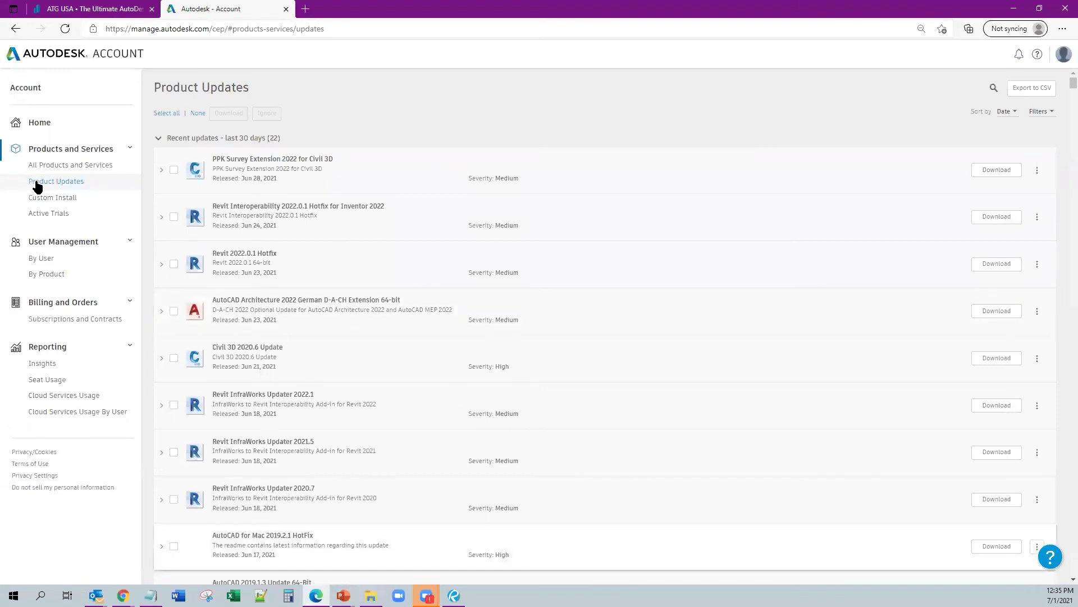
{"action": "left_click", "coordinate": [993, 90]}
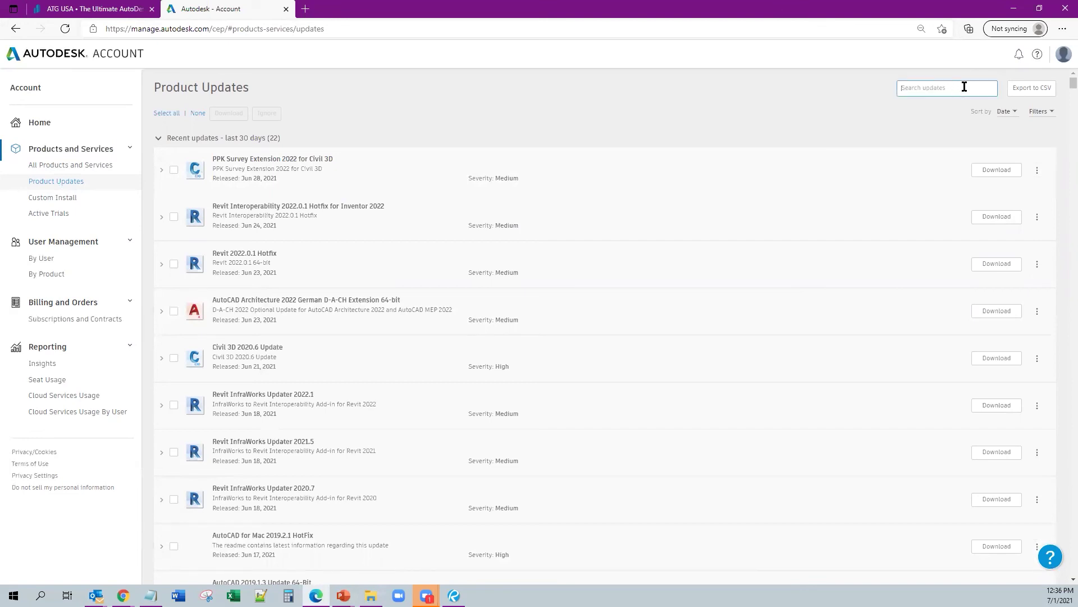
{"action": "type", "text": "revit 202"}
{"action": "key", "text": "Return"}
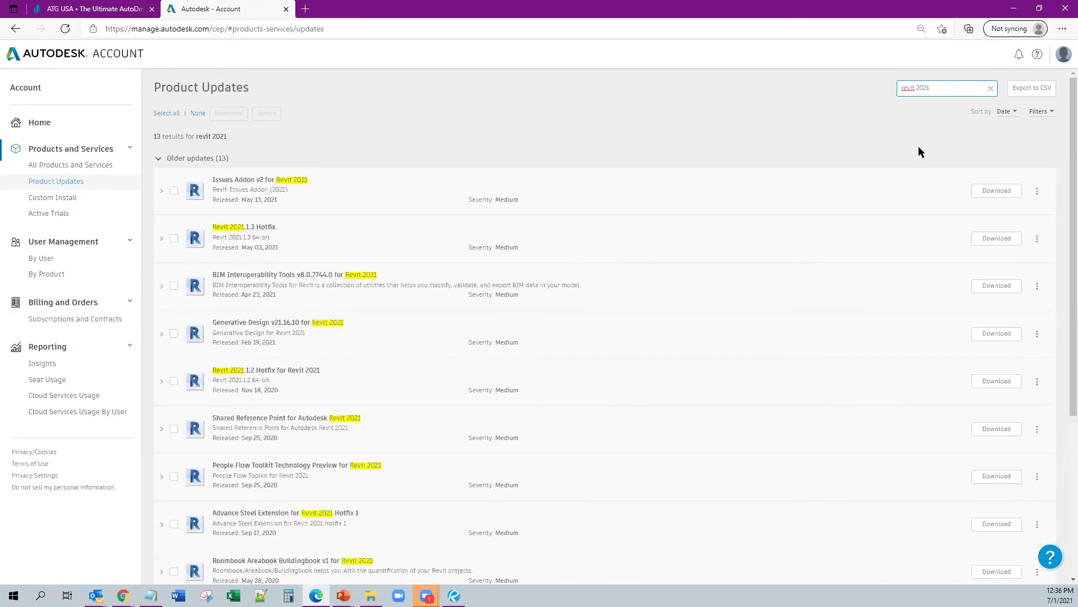
{"action": "scroll", "coordinate": [632, 293], "scroll_direction": "down", "scroll_amount": 4}
{"action": "scroll", "coordinate": [597, 390], "scroll_direction": "up", "scroll_amount": 5}
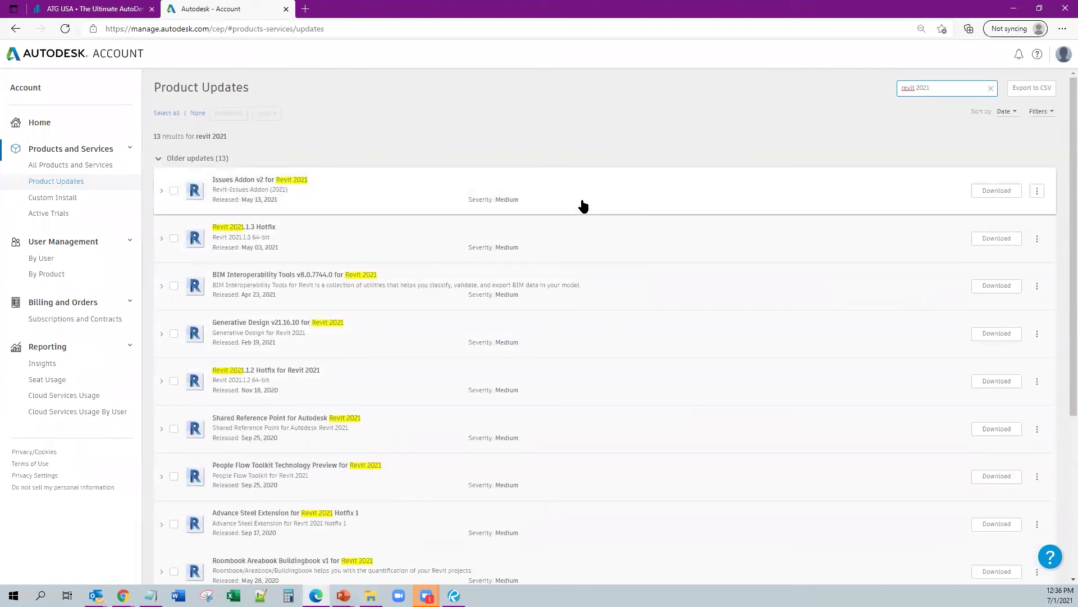
Step: Search the product updates for "autocad 2022" and for "single sign"
{"action": "key", "text": "ctrl+a"}
{"action": "type", "text": "au"}
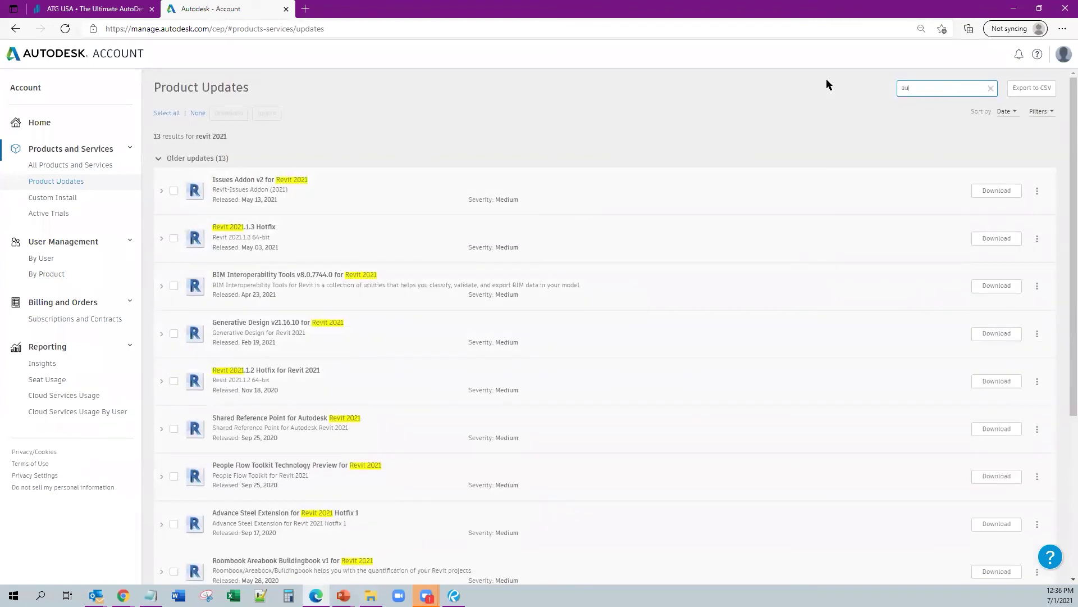
{"action": "type", "text": "tocad 2022"}
{"action": "key", "text": "Return"}
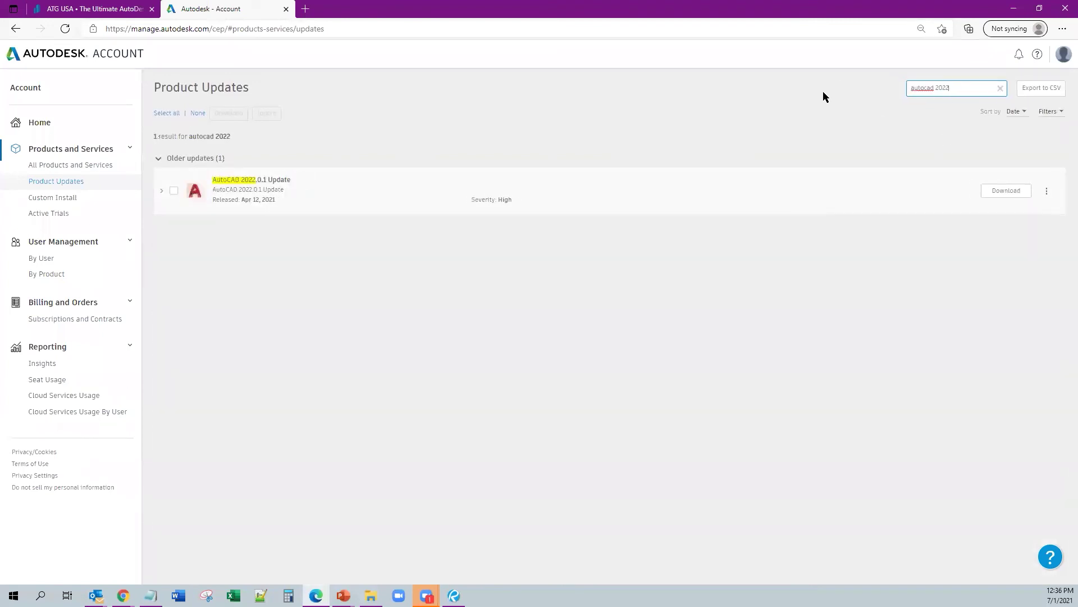
{"action": "triple_click", "coordinate": [992, 92]}
{"action": "type", "text": "single sign"}
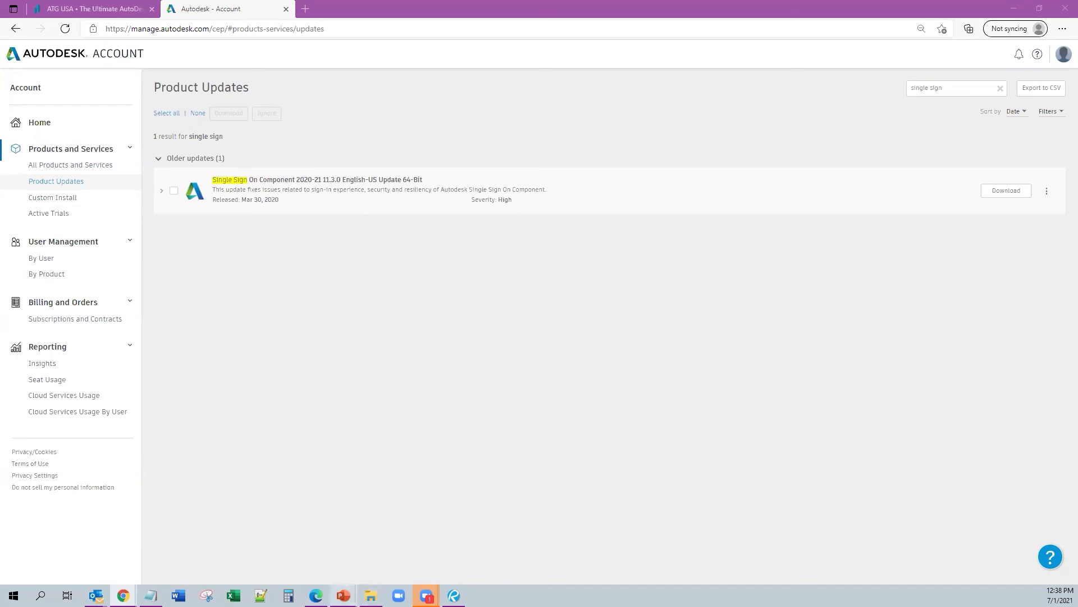
Step: Switch to the Autodesk Online Deployment Creation presentation in PowerPoint and deselect the logo on its title slide
{"action": "mouse_move", "coordinate": [343, 595]}
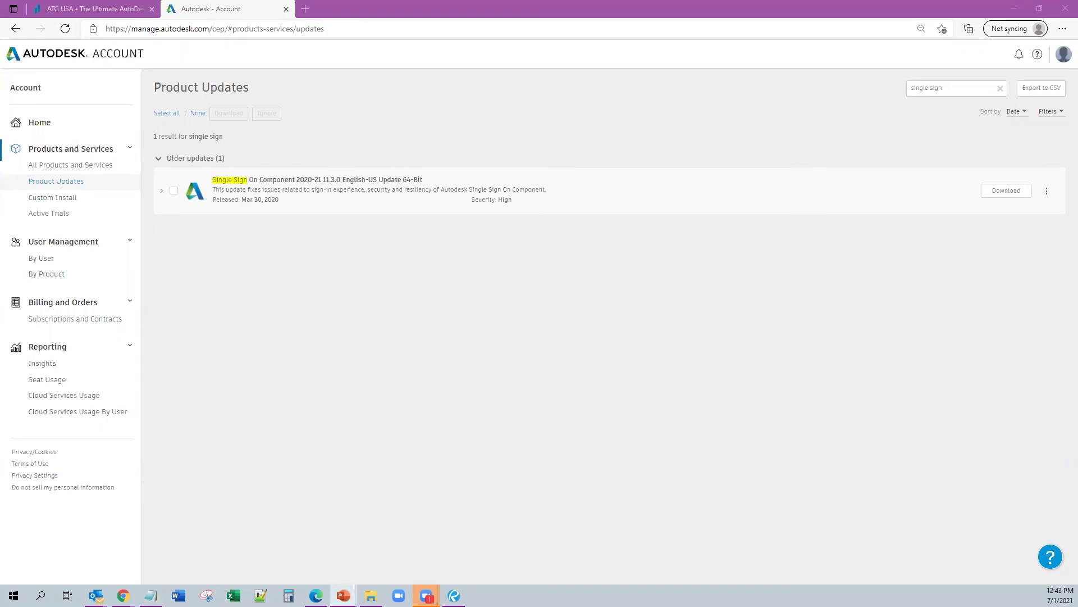
{"action": "left_click", "coordinate": [344, 596]}
{"action": "left_click", "coordinate": [885, 30]}
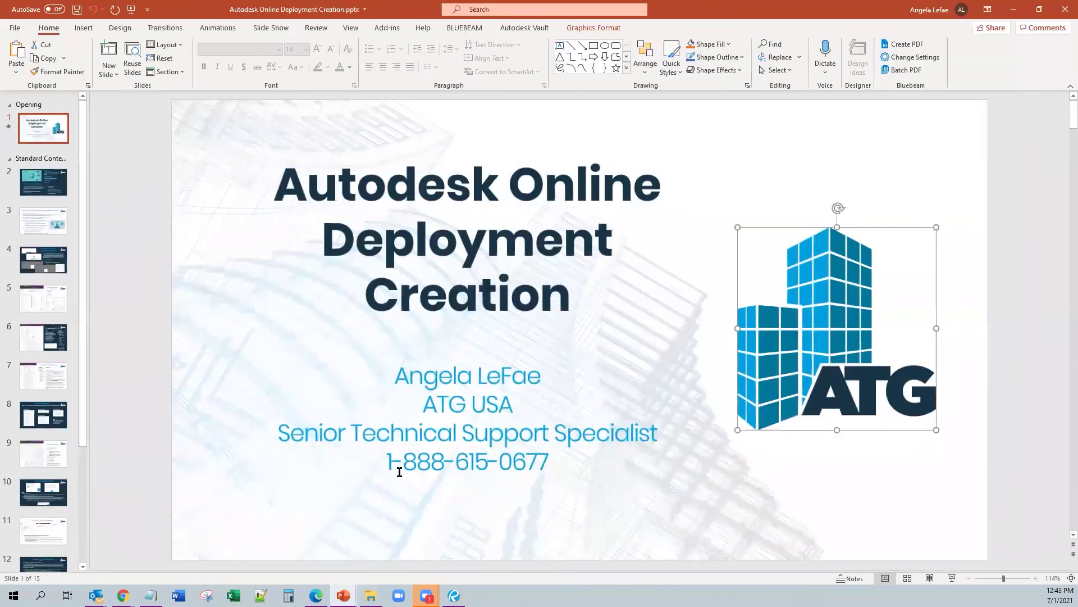
{"action": "left_click", "coordinate": [557, 517]}
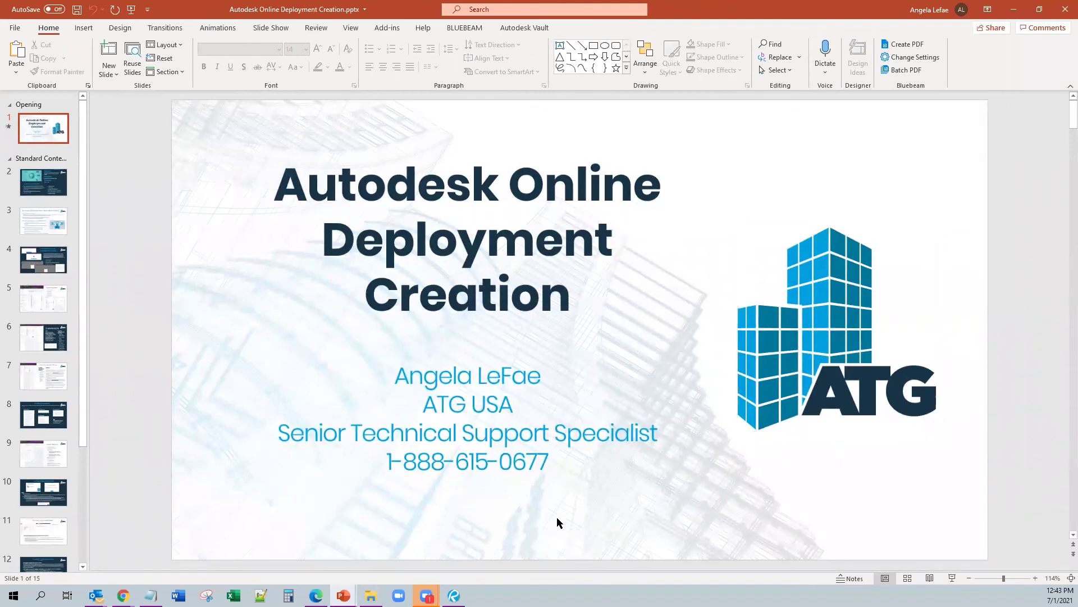